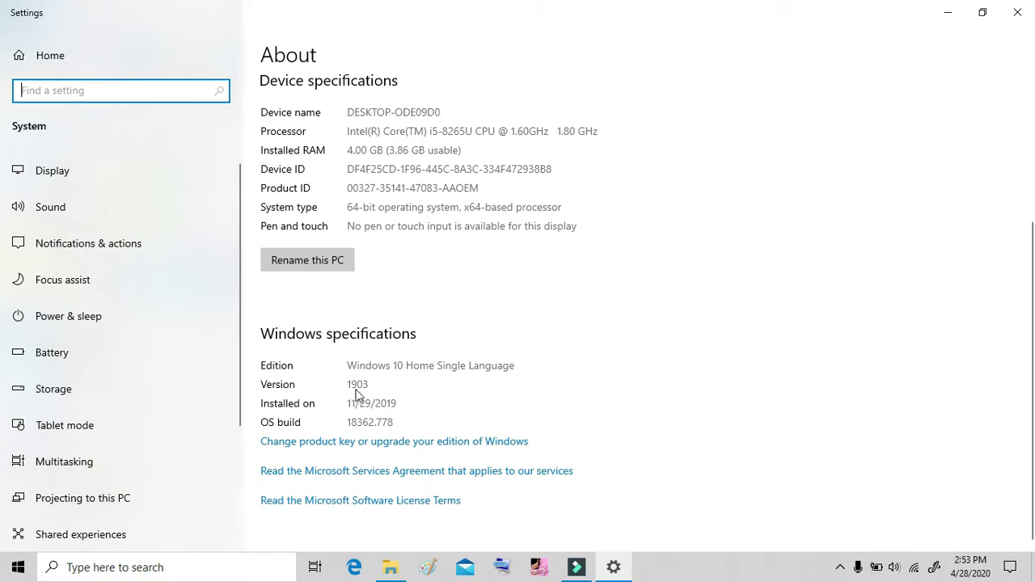
Step: Close the About page, open the list of installed programs and look through it to the Microsoft Visual C++ redistributables
{"action": "left_click", "coordinate": [1031, 7]}
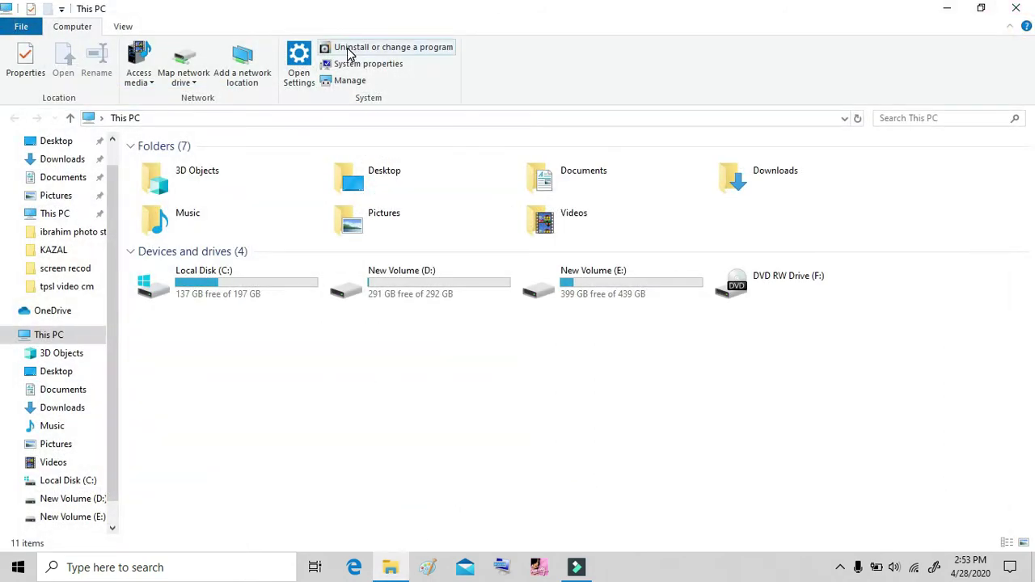
{"action": "left_click", "coordinate": [350, 51]}
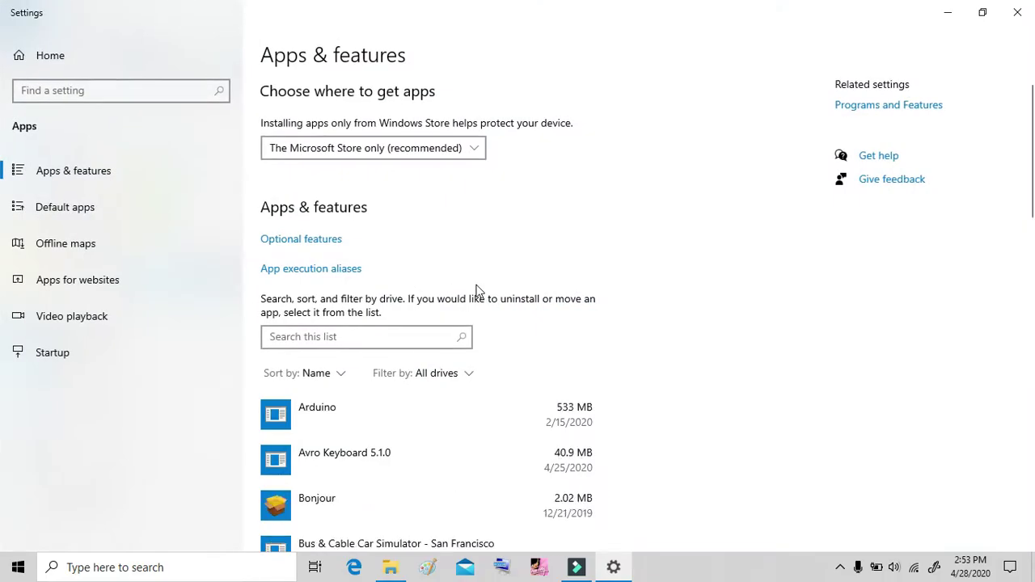
{"action": "scroll", "coordinate": [478, 291], "scroll_direction": "down", "scroll_amount": 6}
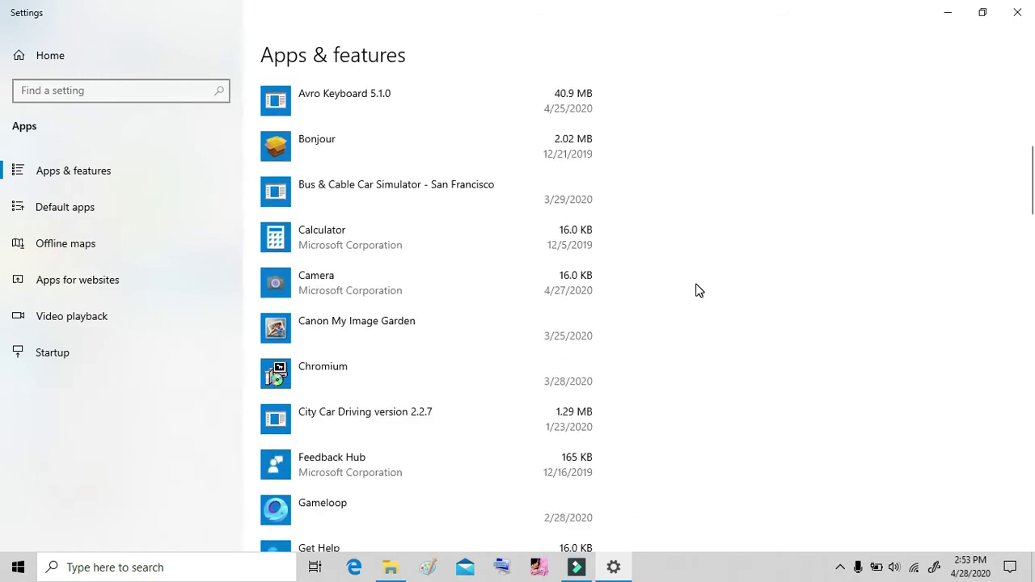
{"action": "scroll", "coordinate": [698, 291], "scroll_direction": "down", "scroll_amount": 1}
{"action": "scroll", "coordinate": [699, 290], "scroll_direction": "down", "scroll_amount": 2}
{"action": "scroll", "coordinate": [698, 290], "scroll_direction": "down", "scroll_amount": 5}
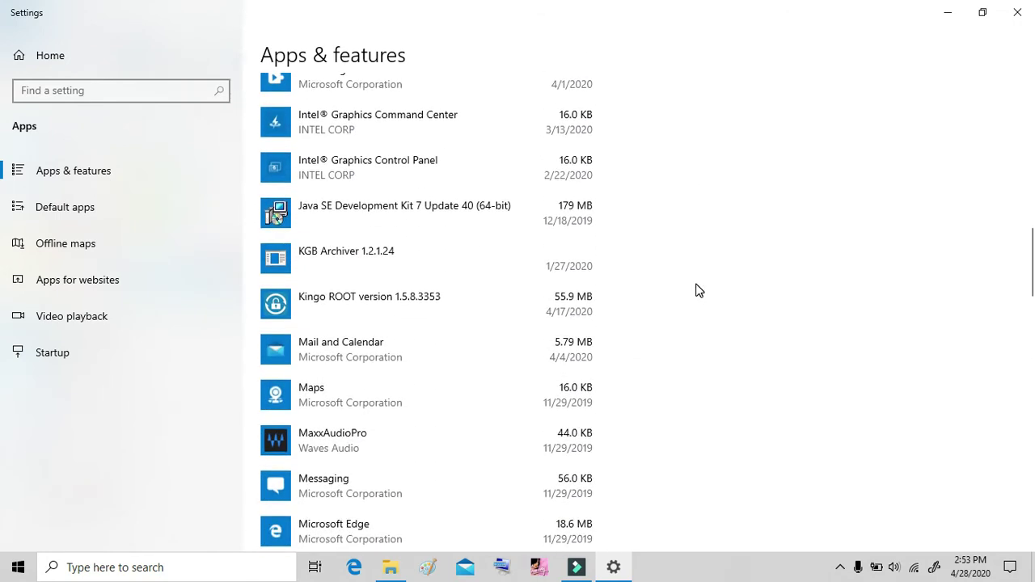
{"action": "scroll", "coordinate": [699, 291], "scroll_direction": "down", "scroll_amount": 1}
{"action": "scroll", "coordinate": [698, 291], "scroll_direction": "down", "scroll_amount": 5}
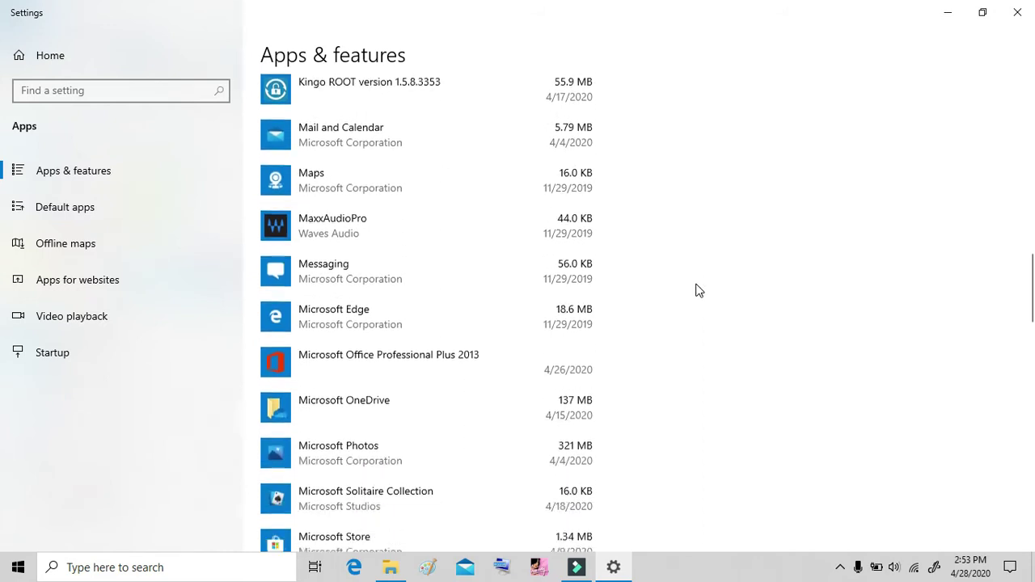
{"action": "scroll", "coordinate": [437, 316], "scroll_direction": "down", "scroll_amount": 1}
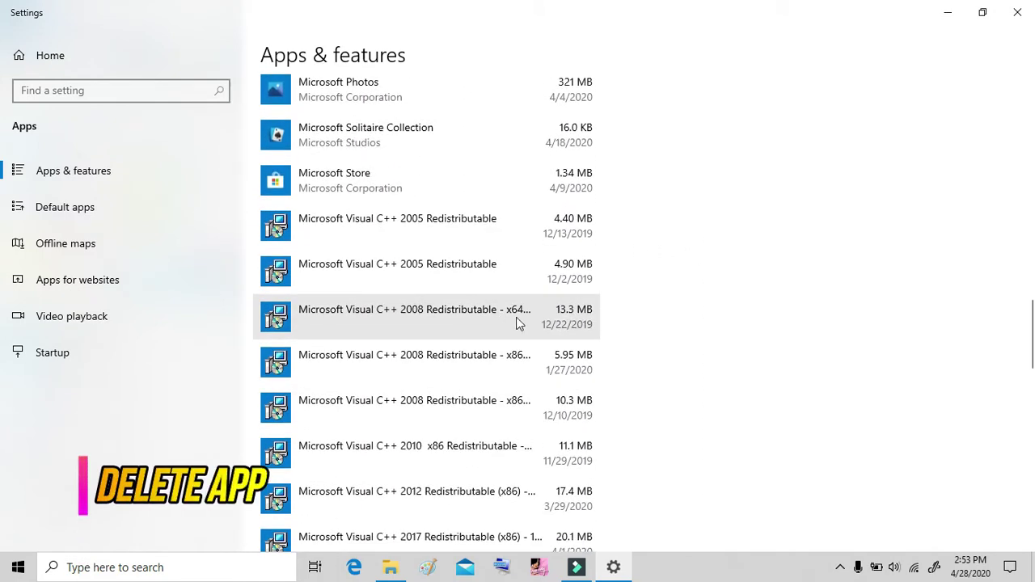
Step: Start uninstalling Microsoft Visual C++ 2008 Redistributable - x64 9.0.30729.17 and cancel the removal
{"action": "left_click", "coordinate": [385, 312]}
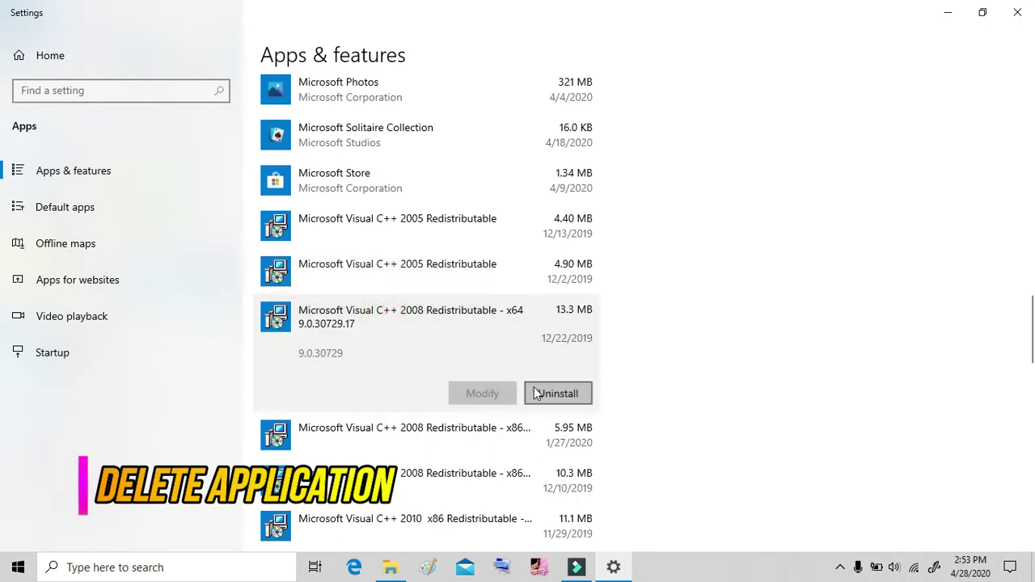
{"action": "left_click", "coordinate": [548, 393]}
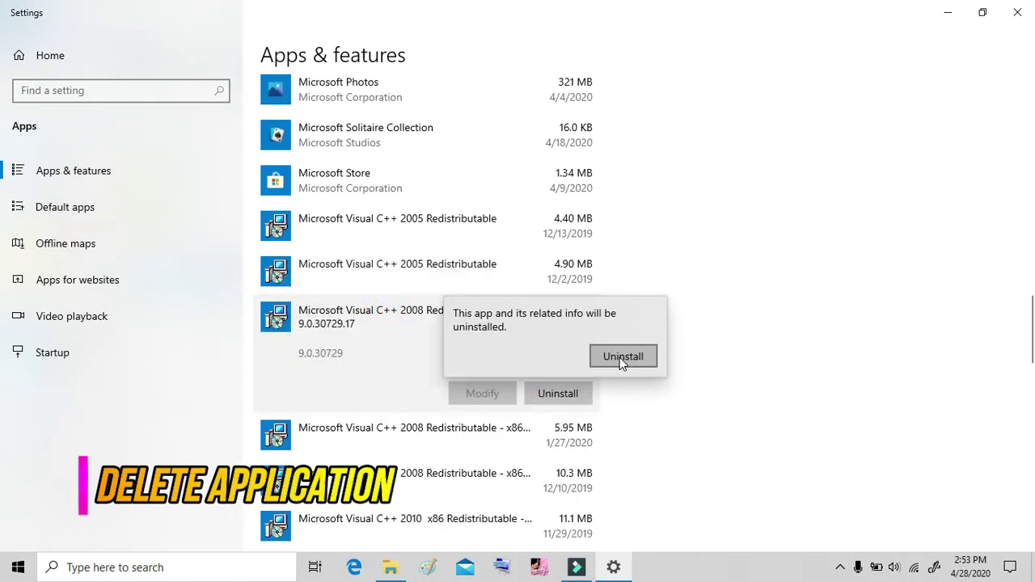
{"action": "left_click", "coordinate": [619, 357]}
{"action": "left_click", "coordinate": [623, 314]}
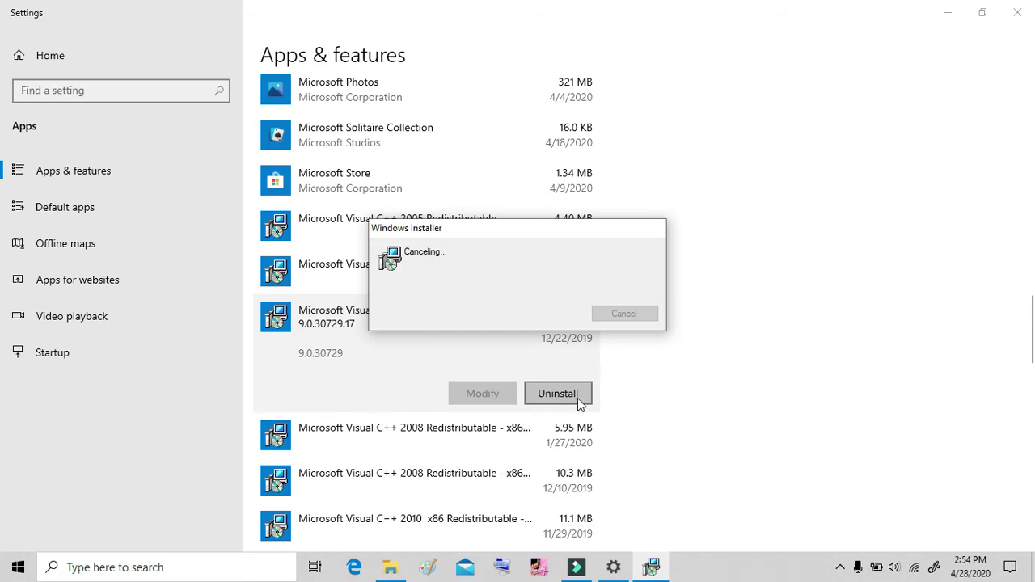
Step: Close the Settings and This PC windows and switch to Firefox, keeping the Windows Installer dialog out of the way
{"action": "left_click", "coordinate": [1018, 19]}
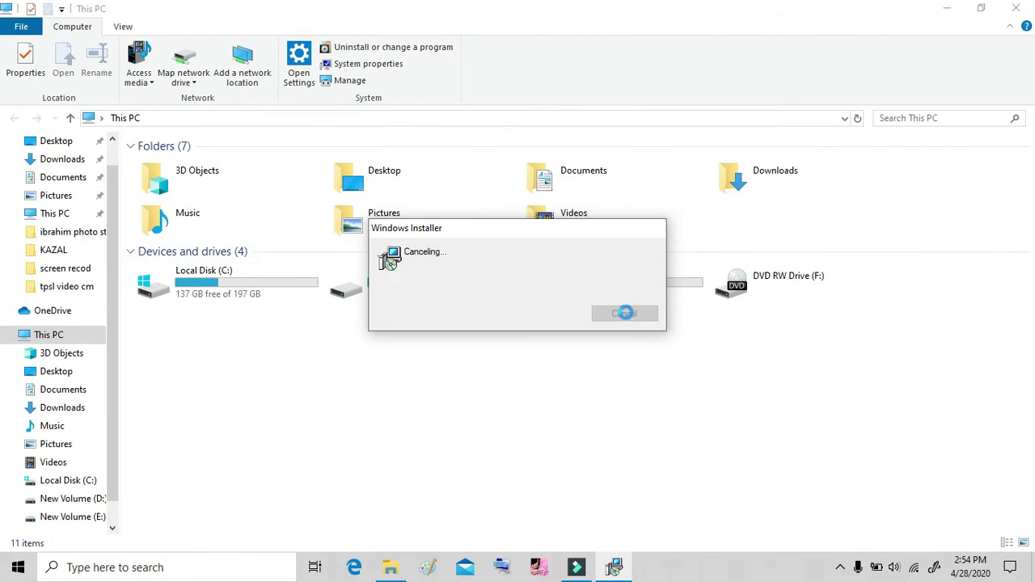
{"action": "left_click", "coordinate": [1018, 8]}
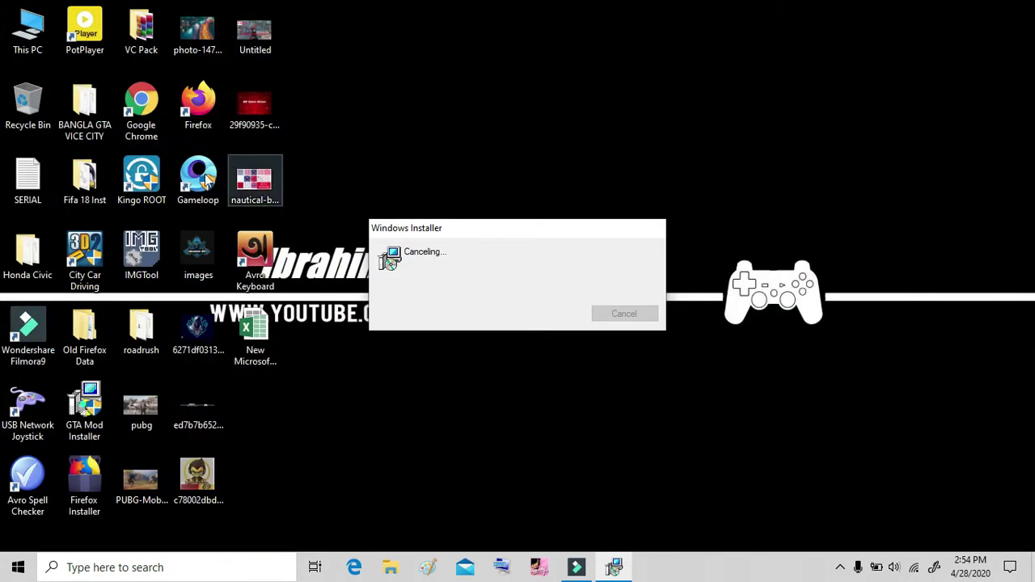
{"action": "left_click_drag", "start_coordinate": [426, 231], "coordinate": [1011, 303]}
{"action": "double_click", "coordinate": [197, 102]}
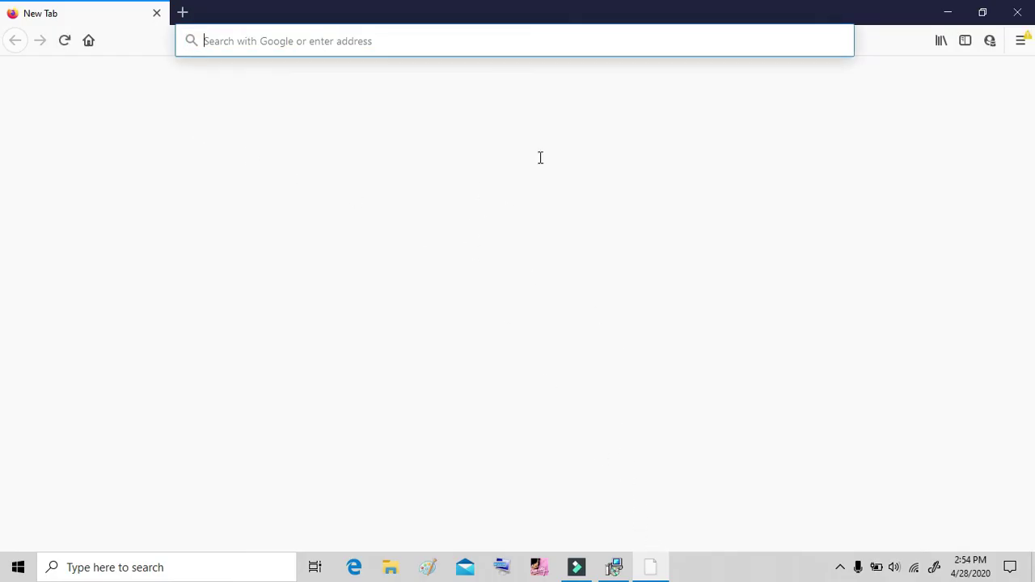
Step: Try to close the Windows Installer window that is still canceling
{"action": "right_click", "coordinate": [615, 567]}
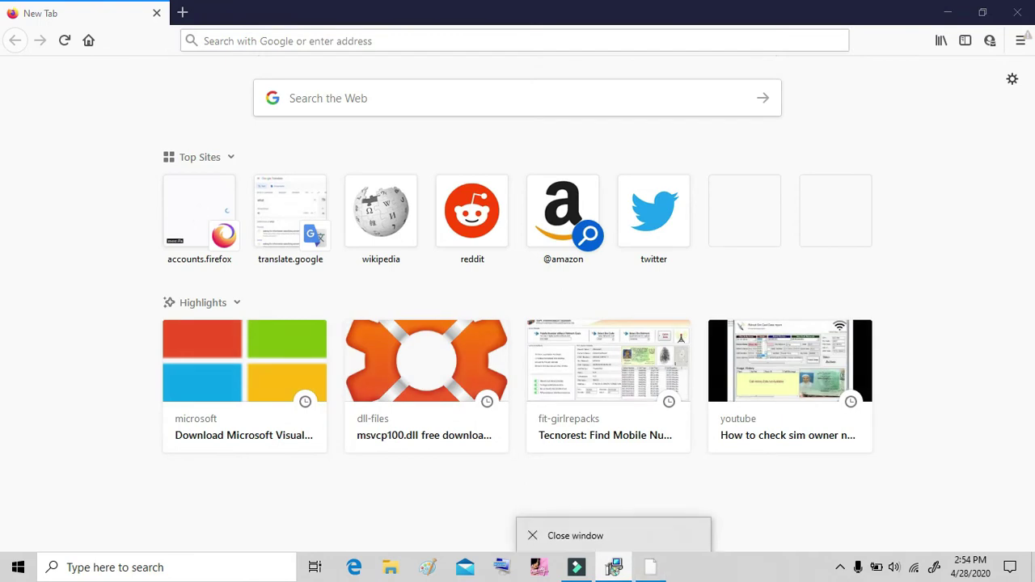
{"action": "left_click", "coordinate": [612, 535]}
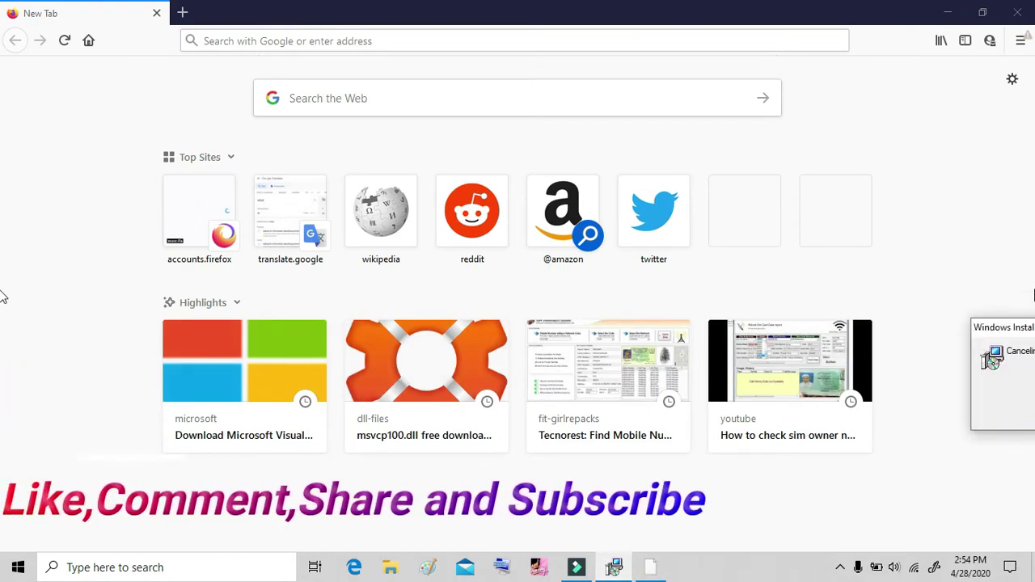
{"action": "left_click_drag", "start_coordinate": [1003, 327], "coordinate": [795, 362]}
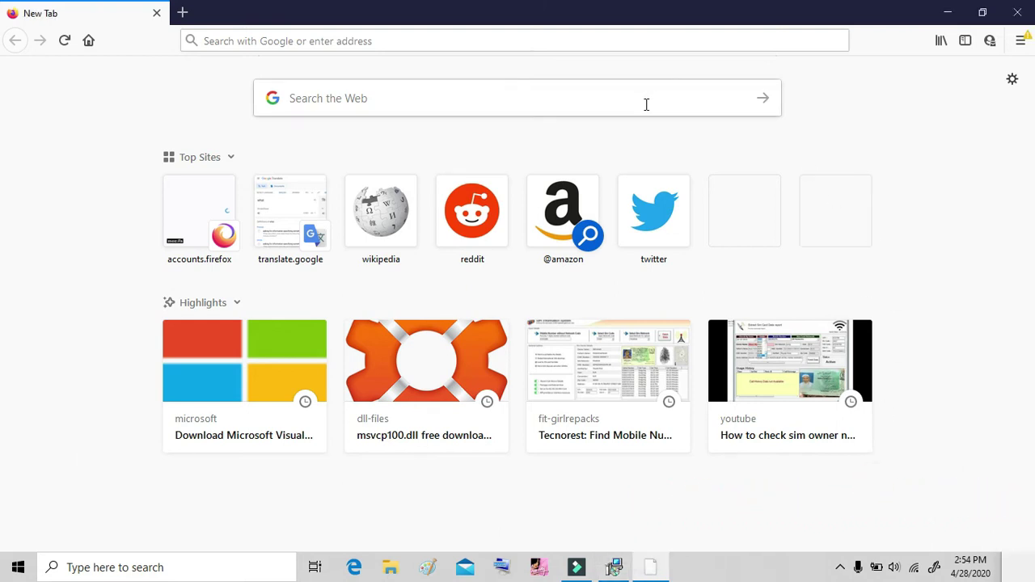
Step: Search the web for "microsoft visual c++ 2010 redistributable package (x64)"
{"action": "left_click", "coordinate": [475, 99]}
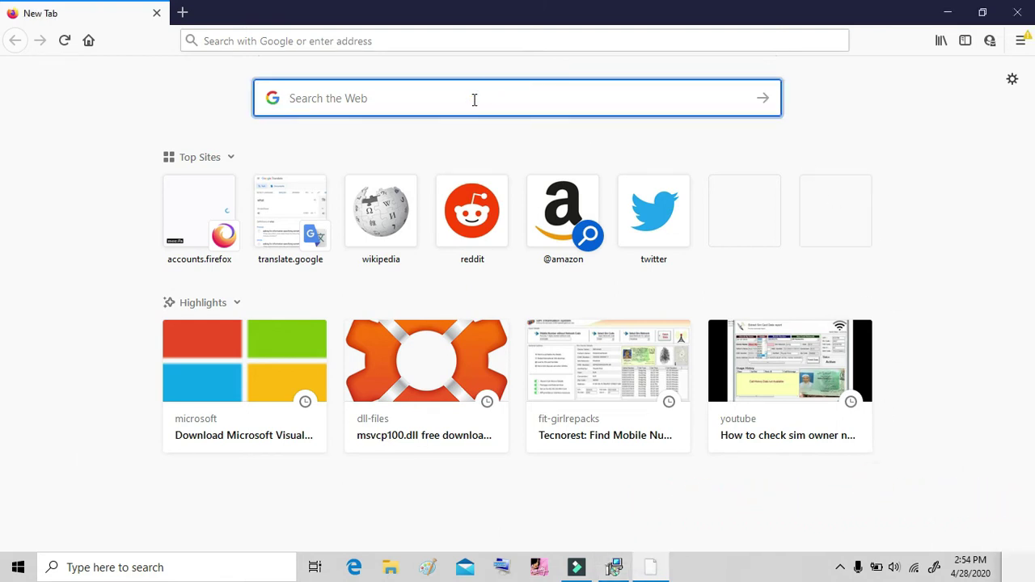
{"action": "type", "text": "microsoft v"}
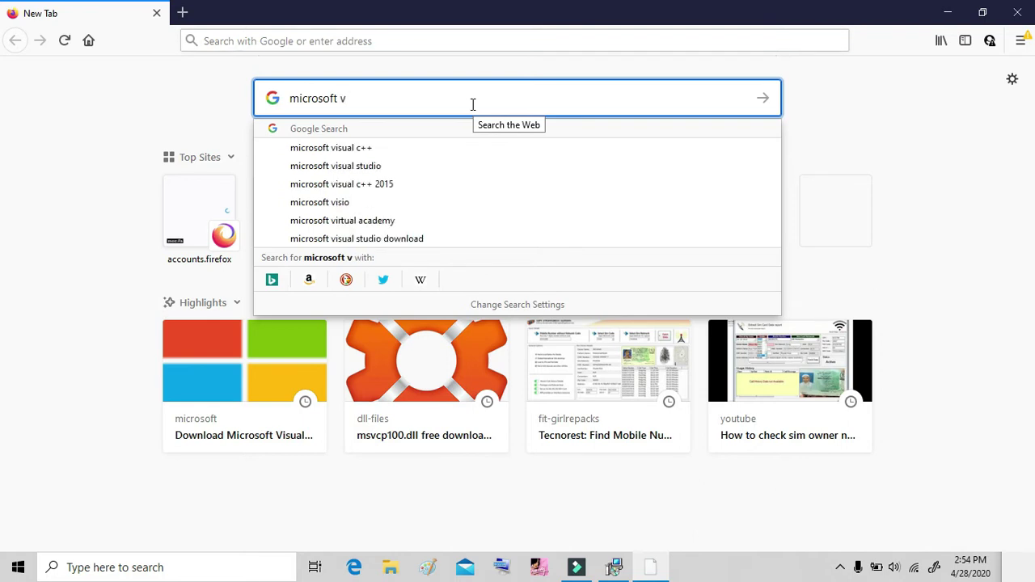
{"action": "type", "text": "is"}
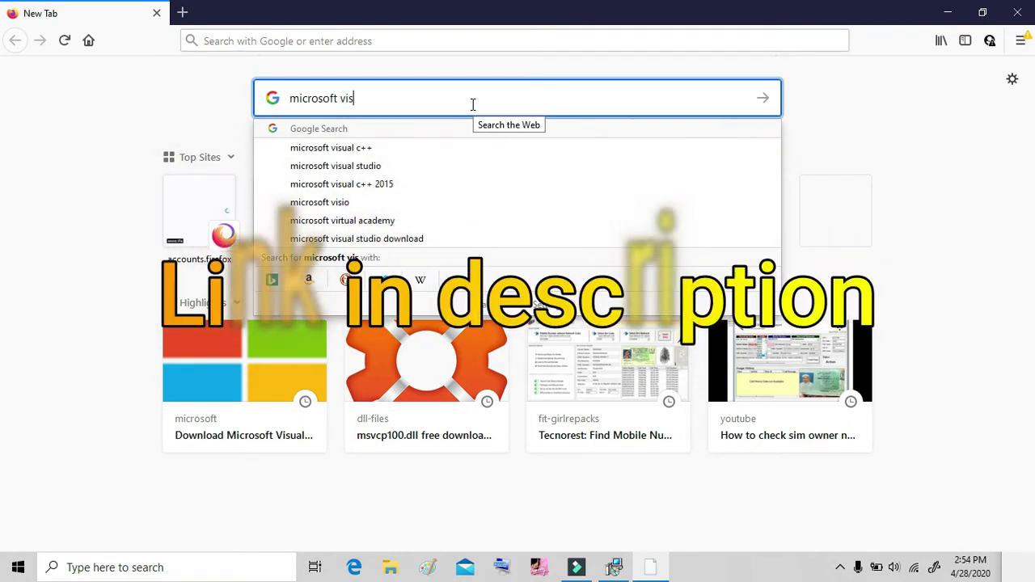
{"action": "type", "text": "ua"}
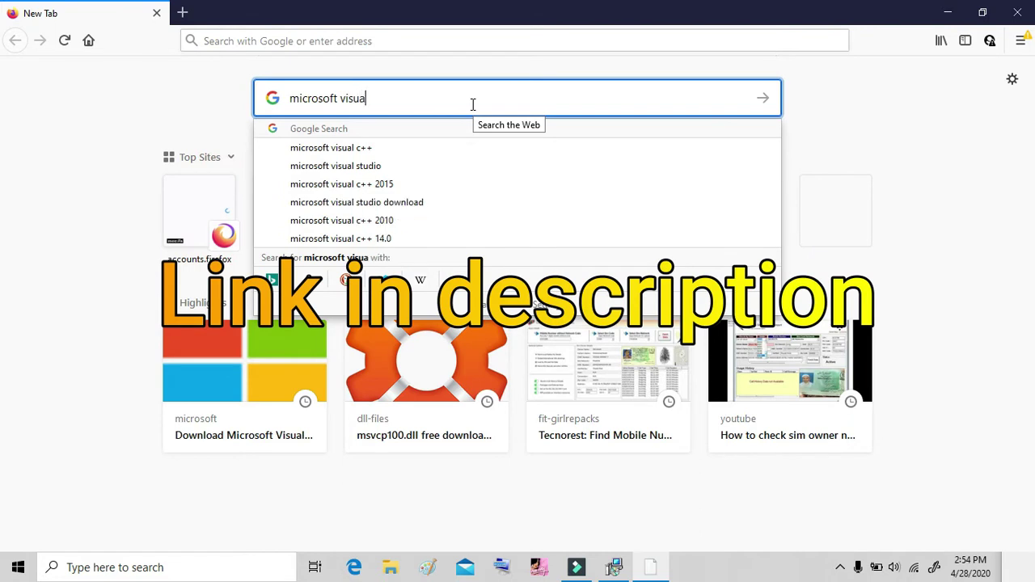
{"action": "type", "text": "l"}
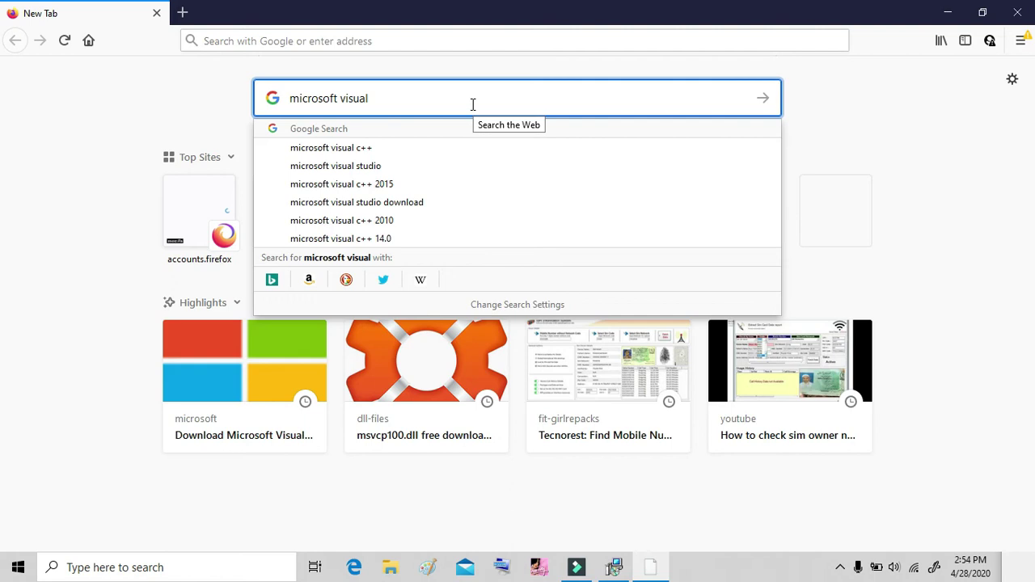
{"action": "type", "text": " c=="}
{"action": "key", "text": "BackSpace"}
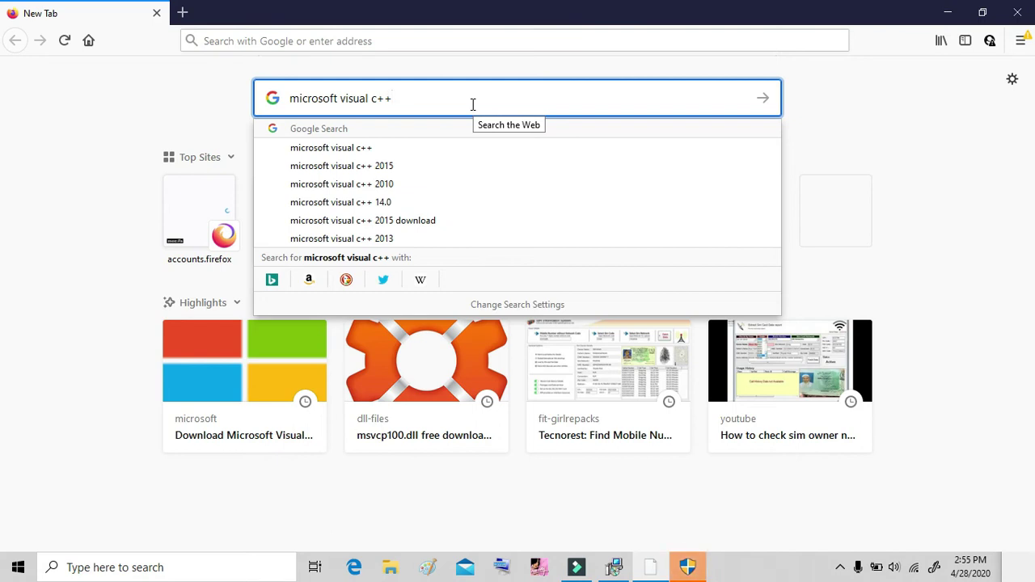
{"action": "type", "text": "2"}
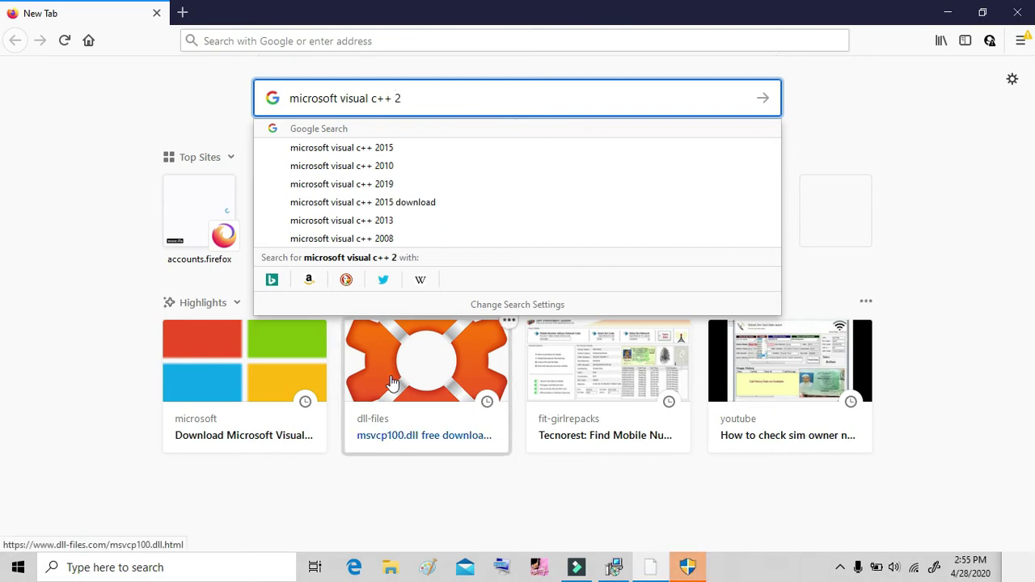
{"action": "type", "text": "01"}
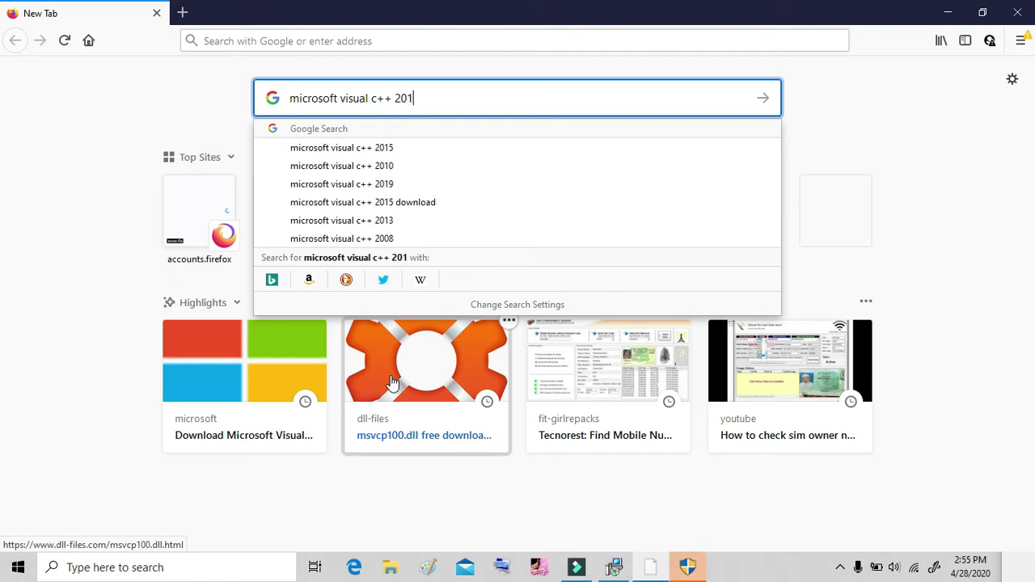
{"action": "type", "text": "0"}
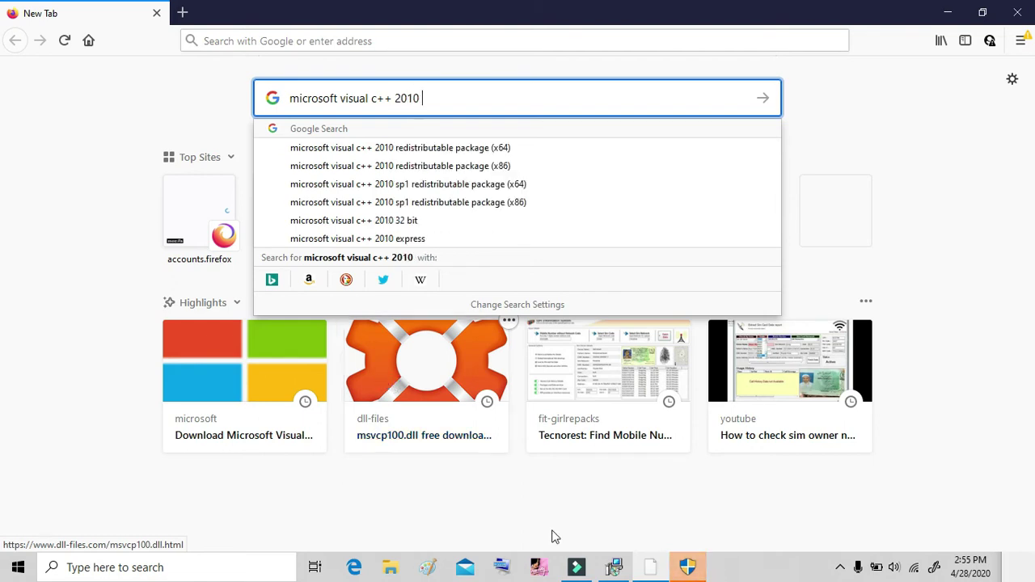
{"action": "left_click", "coordinate": [458, 155]}
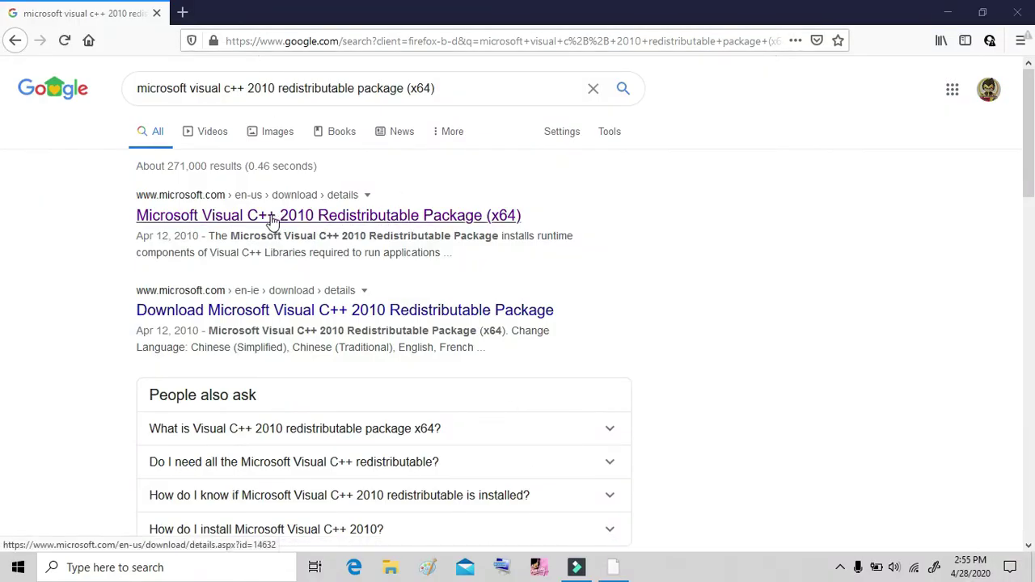
Step: Open Microsoft's download page for the Visual C++ 2010 Redistributable Package (x64) and choose English as the language
{"action": "left_click", "coordinate": [340, 221]}
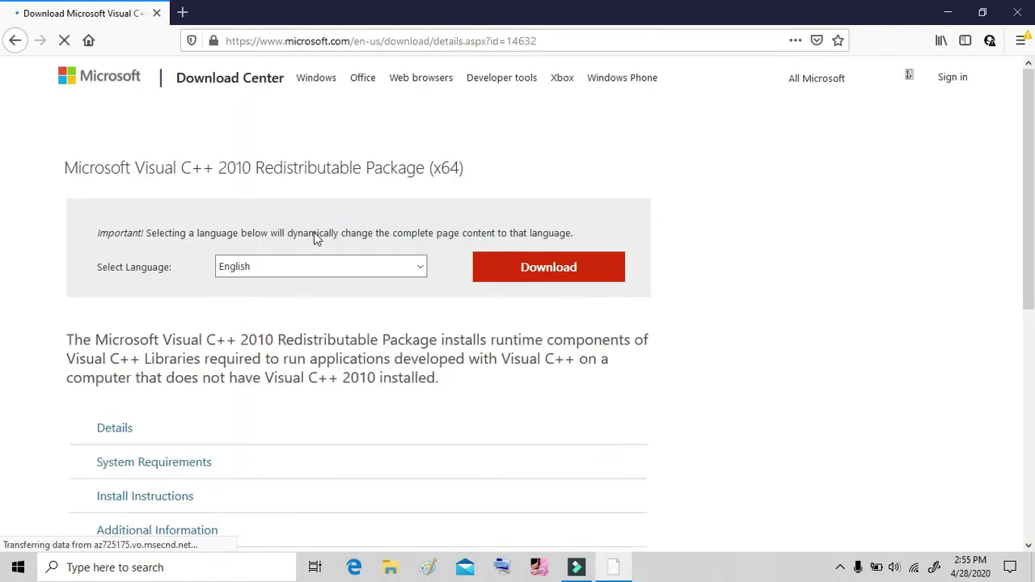
{"action": "scroll", "coordinate": [370, 187], "scroll_direction": "down", "scroll_amount": 3}
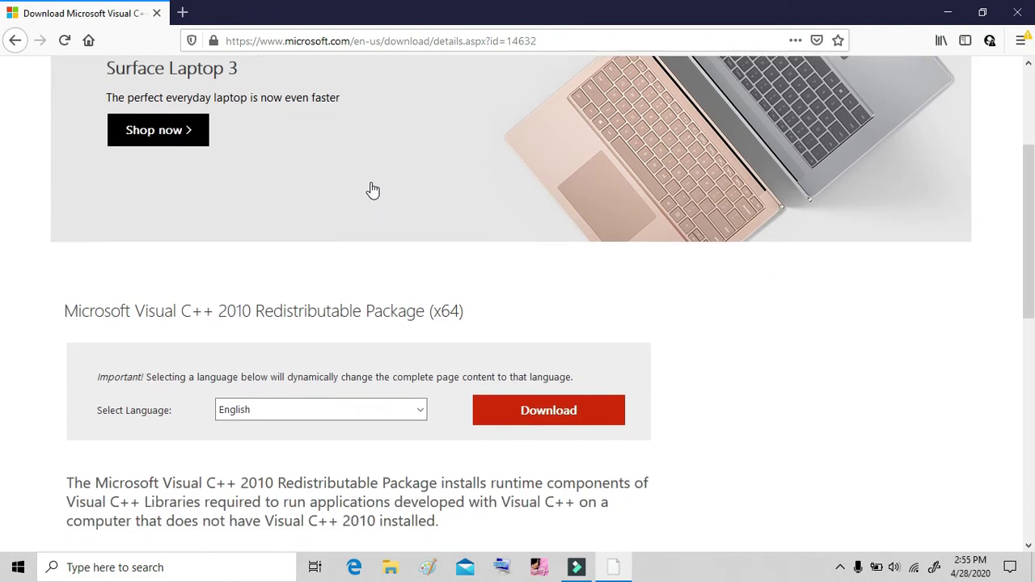
{"action": "left_click", "coordinate": [363, 357]}
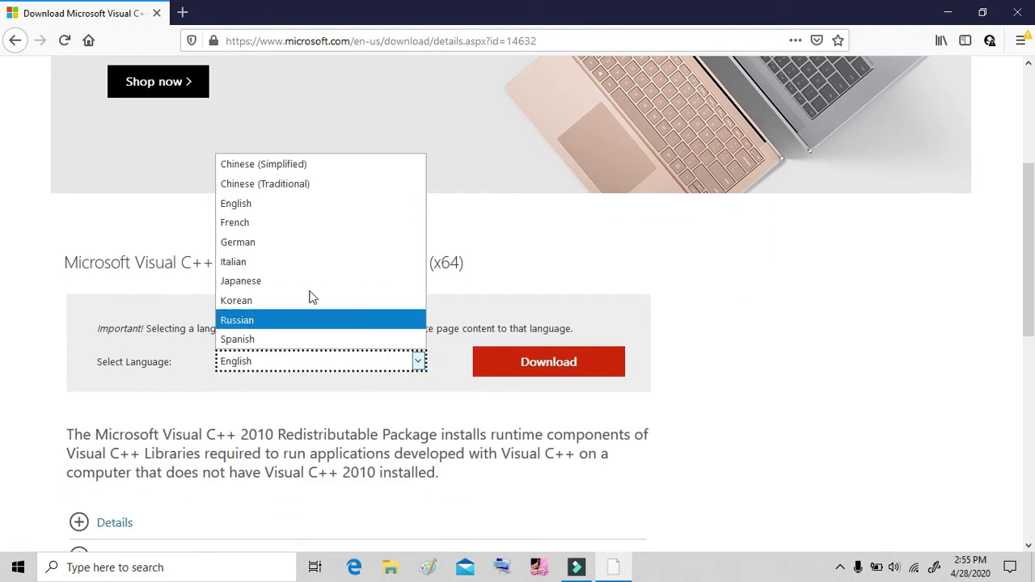
{"action": "left_click", "coordinate": [315, 364]}
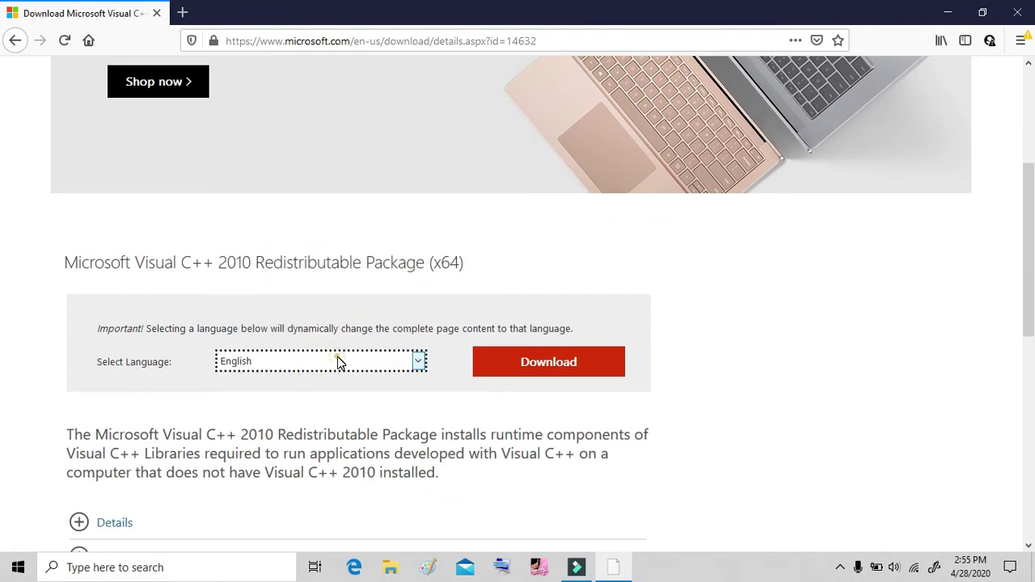
{"action": "left_click", "coordinate": [340, 363]}
{"action": "left_click", "coordinate": [324, 209]}
Step: Download the Microsoft Visual C++ 2010 Redistributable Package (x64) installer and save the file
{"action": "scroll", "coordinate": [321, 328], "scroll_direction": "down", "scroll_amount": 6}
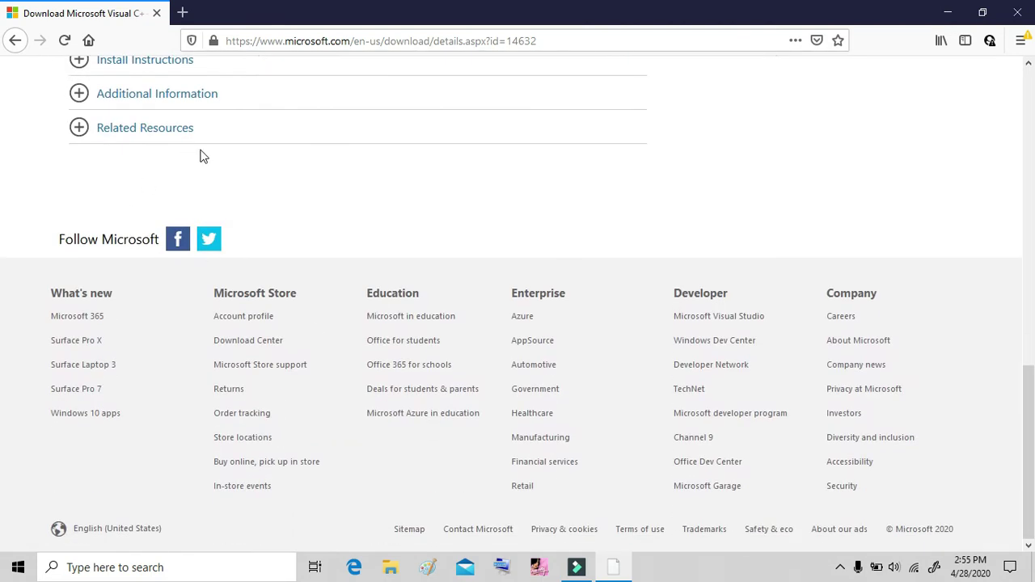
{"action": "scroll", "coordinate": [205, 159], "scroll_direction": "up", "scroll_amount": 6}
{"action": "left_click", "coordinate": [494, 293]}
{"action": "scroll", "coordinate": [437, 242], "scroll_direction": "down", "scroll_amount": 3}
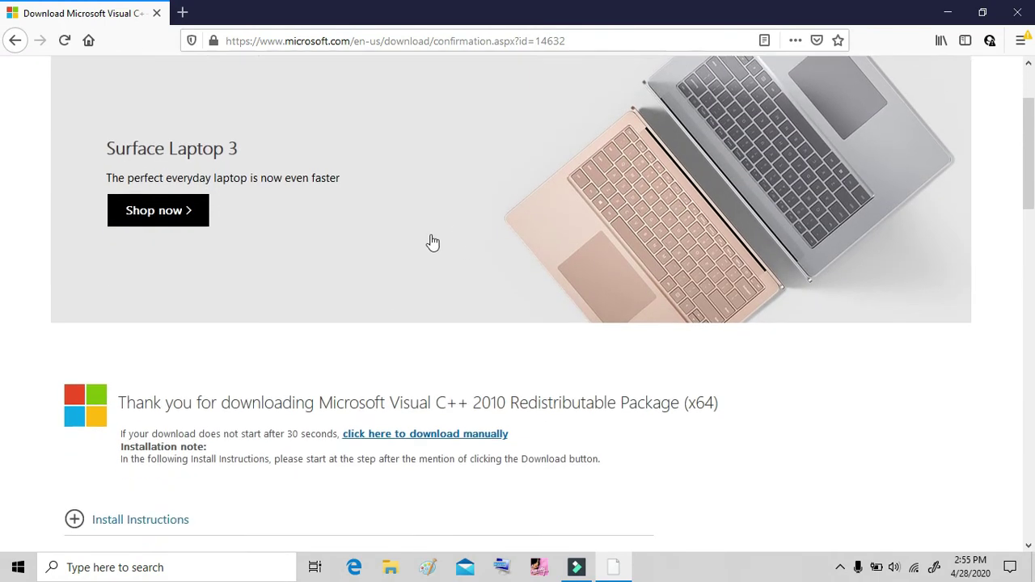
{"action": "left_click", "coordinate": [910, 416]}
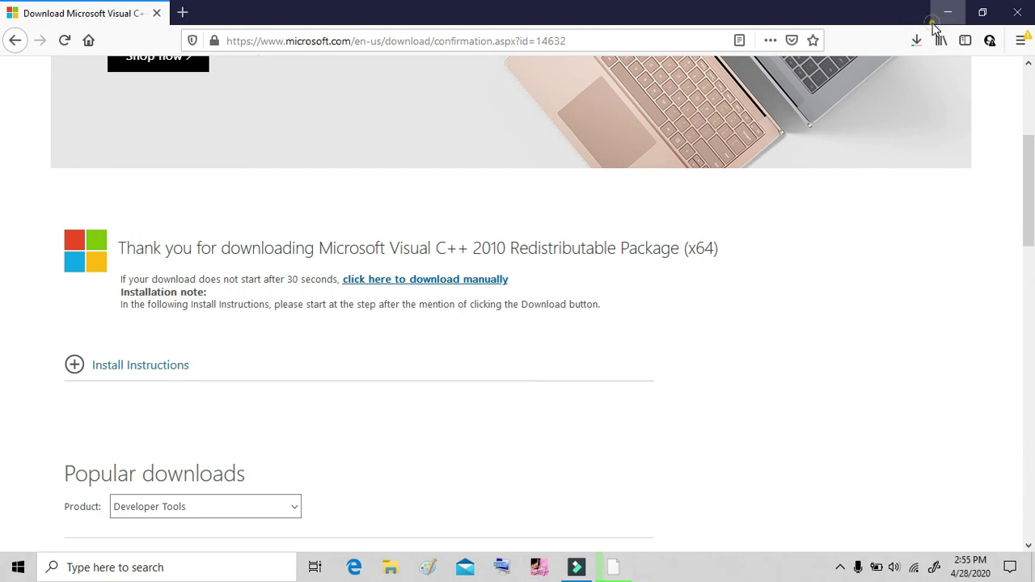
Step: Check the progress of the vcredist_x64.exe download in the browser
{"action": "key", "text": "super+Down"}
{"action": "left_click", "coordinate": [916, 41]}
{"action": "left_click", "coordinate": [975, 16]}
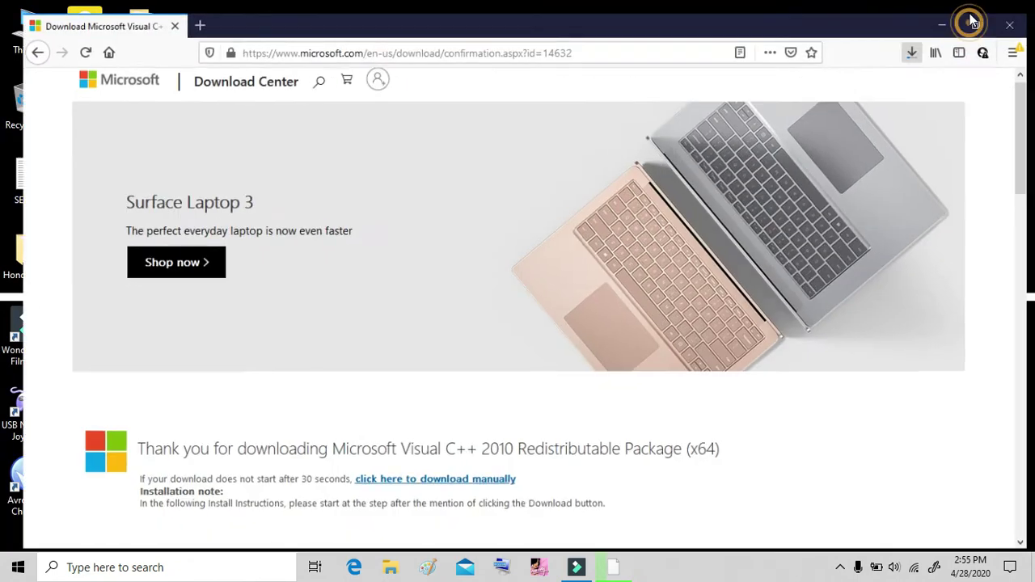
{"action": "left_click", "coordinate": [917, 42]}
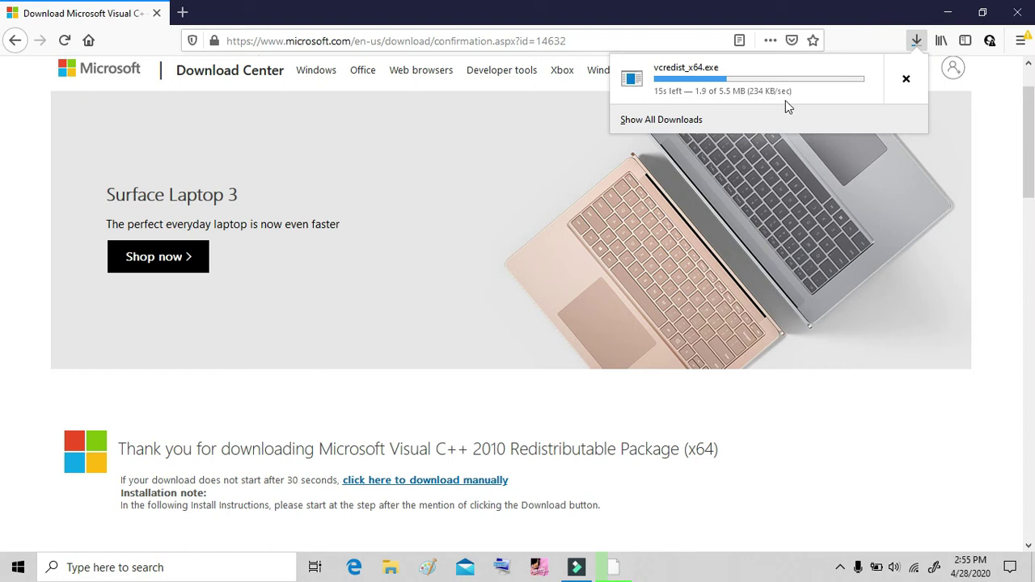
{"action": "left_click", "coordinate": [918, 46]}
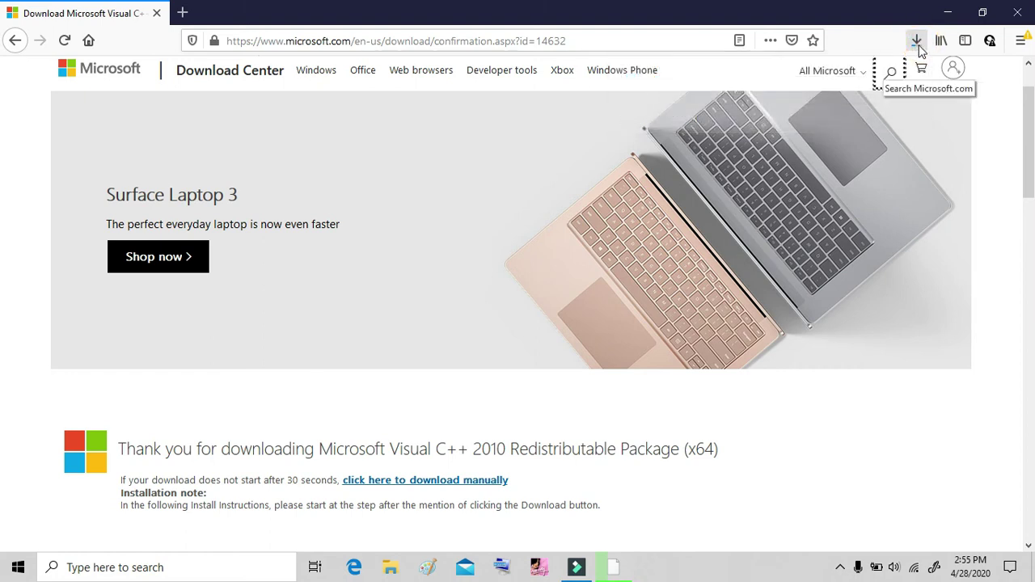
Step: Check how far the vcredist_x64.exe download has progressed and look through the download confirmation page
{"action": "left_click", "coordinate": [838, 440]}
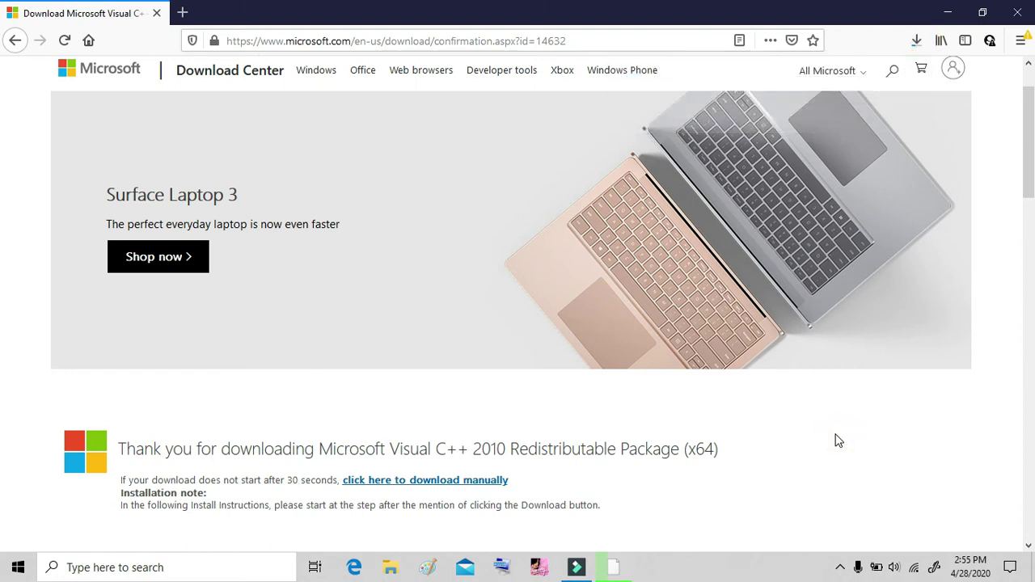
{"action": "left_click", "coordinate": [915, 53]}
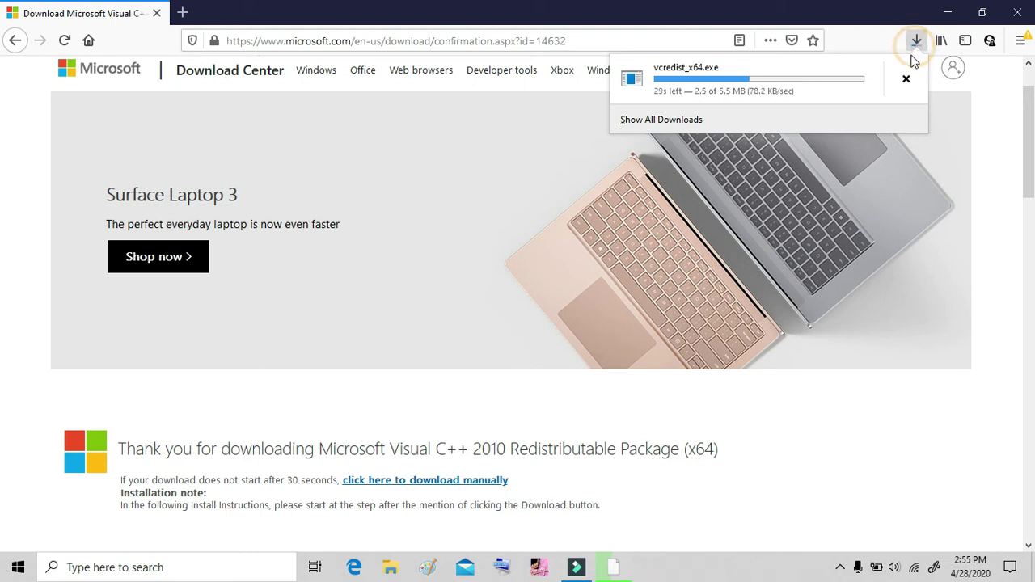
{"action": "scroll", "coordinate": [627, 390], "scroll_direction": "down", "scroll_amount": 3}
{"action": "scroll", "coordinate": [647, 364], "scroll_direction": "down", "scroll_amount": 2}
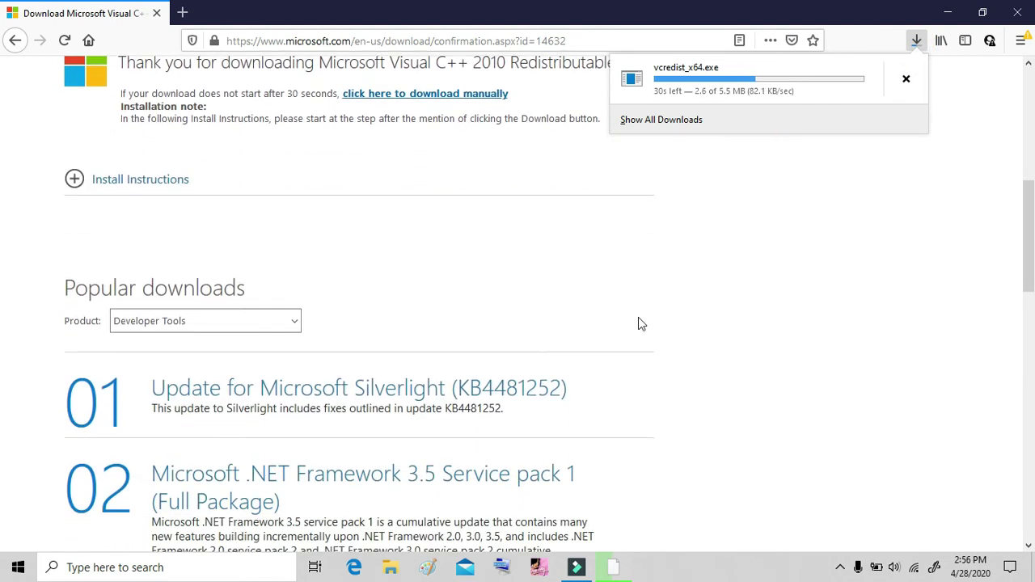
{"action": "scroll", "coordinate": [453, 162], "scroll_direction": "down", "scroll_amount": 1}
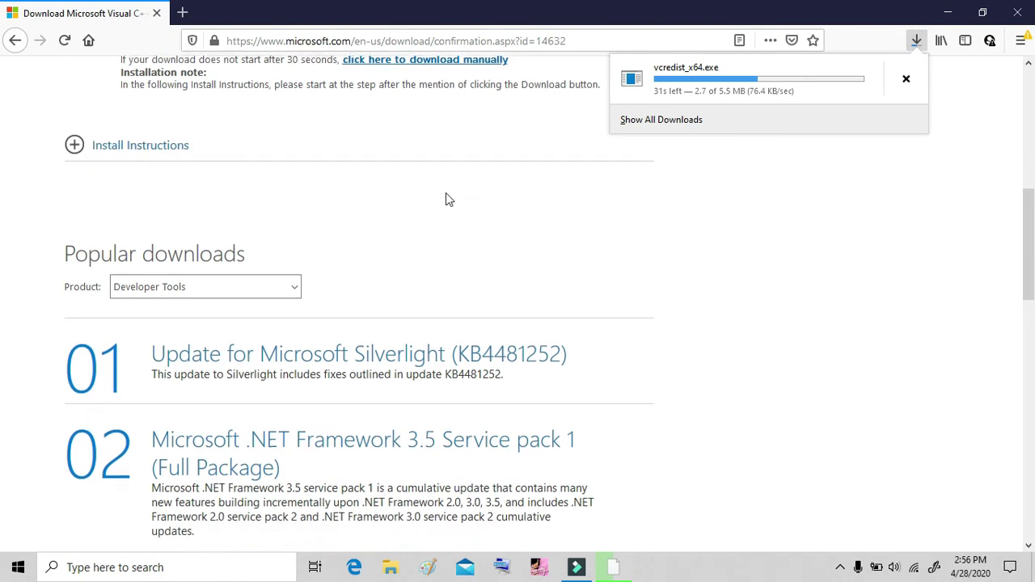
{"action": "scroll", "coordinate": [445, 194], "scroll_direction": "up", "scroll_amount": 3}
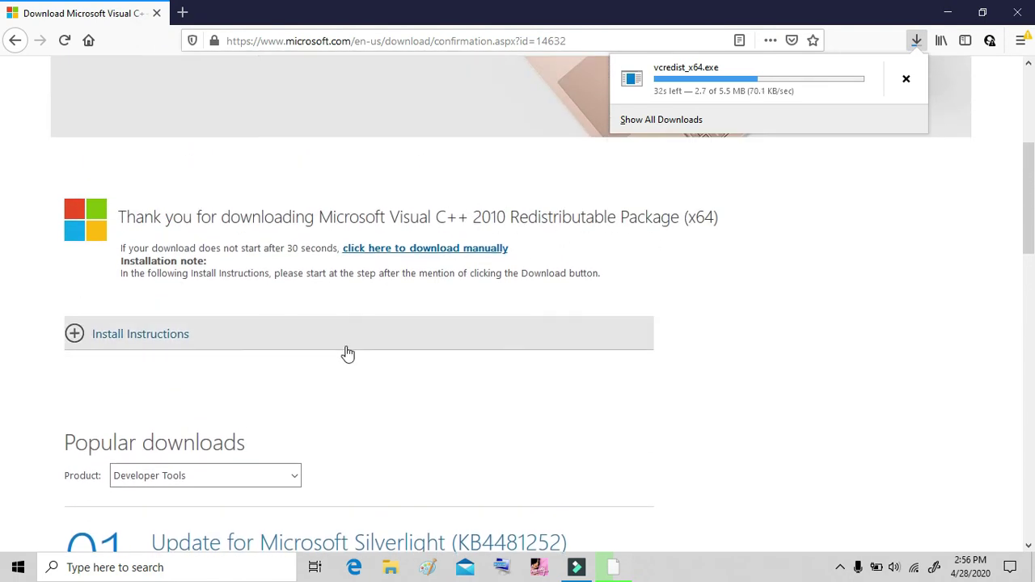
{"action": "scroll", "coordinate": [346, 352], "scroll_direction": "up", "scroll_amount": 4}
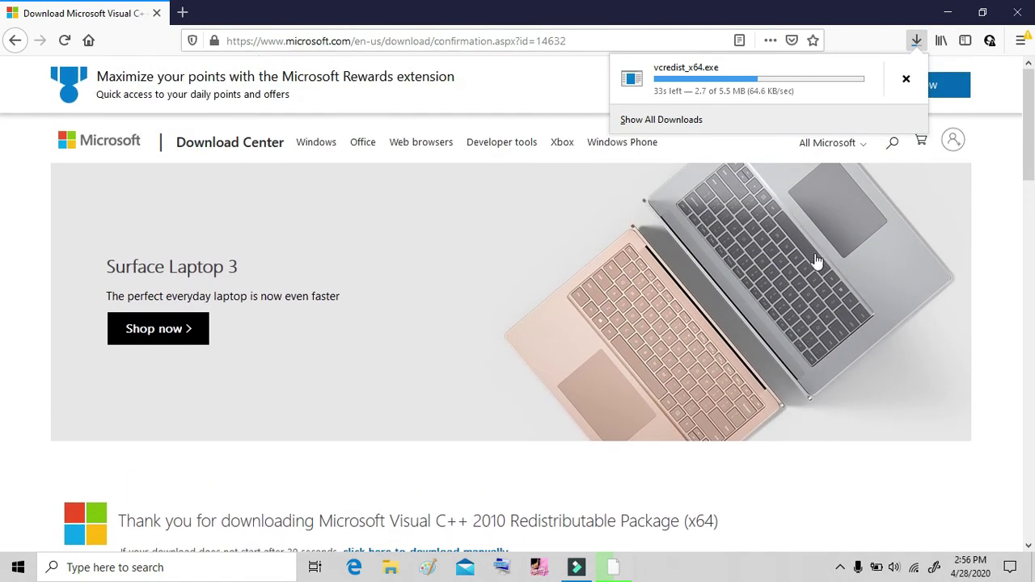
{"action": "left_click", "coordinate": [941, 18]}
{"action": "right_click", "coordinate": [628, 51]}
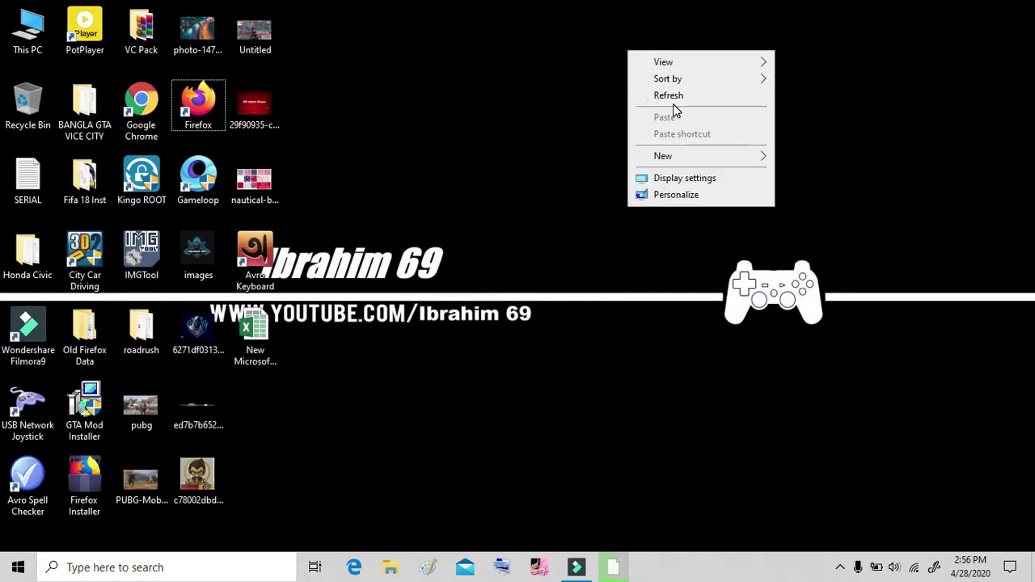
{"action": "left_click", "coordinate": [672, 98]}
{"action": "right_click", "coordinate": [731, 96]}
{"action": "left_click", "coordinate": [744, 139]}
{"action": "right_click", "coordinate": [638, 127]}
{"action": "left_click", "coordinate": [704, 169]}
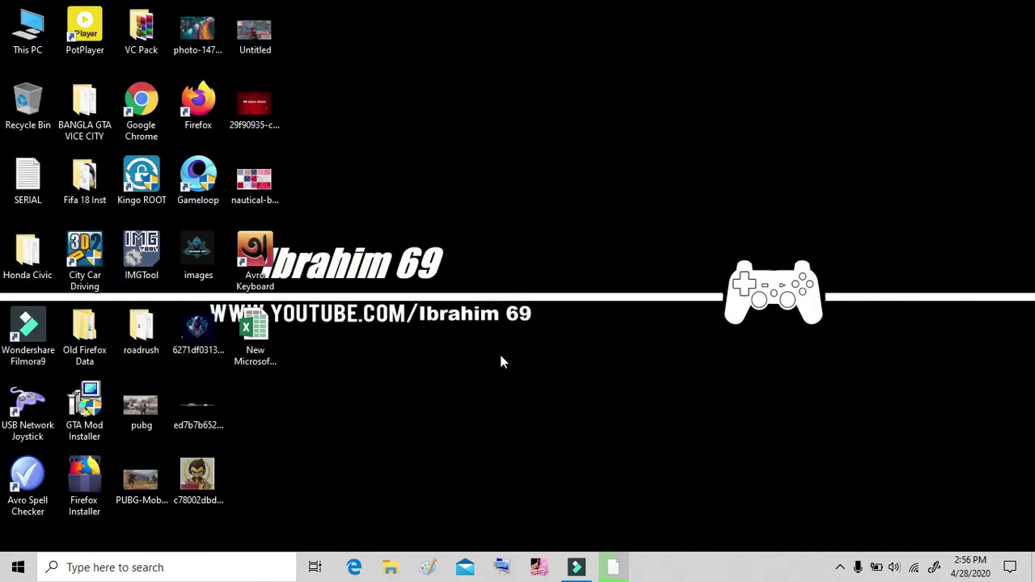
{"action": "double_click", "coordinate": [29, 29]}
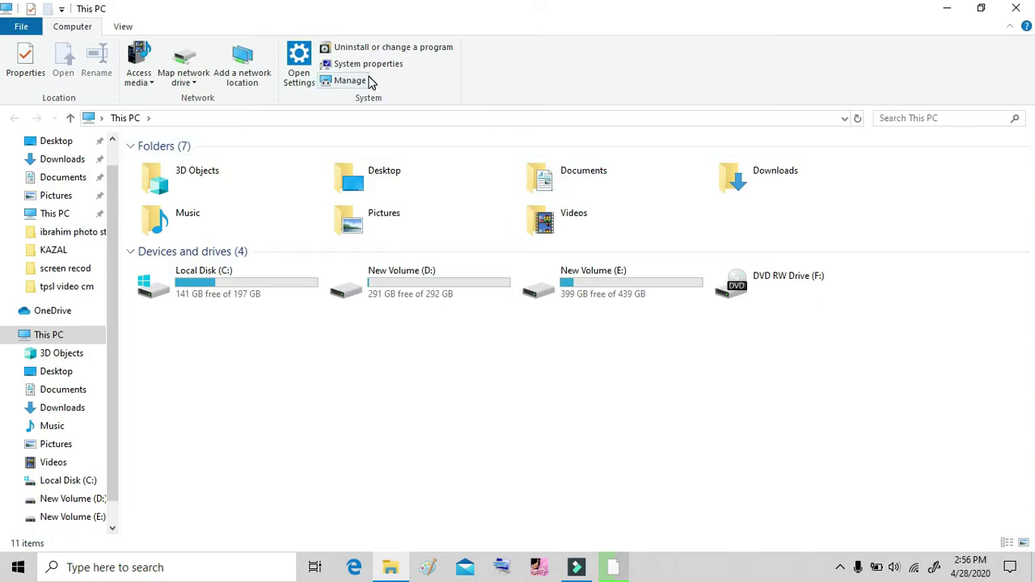
{"action": "left_click", "coordinate": [1011, 8]}
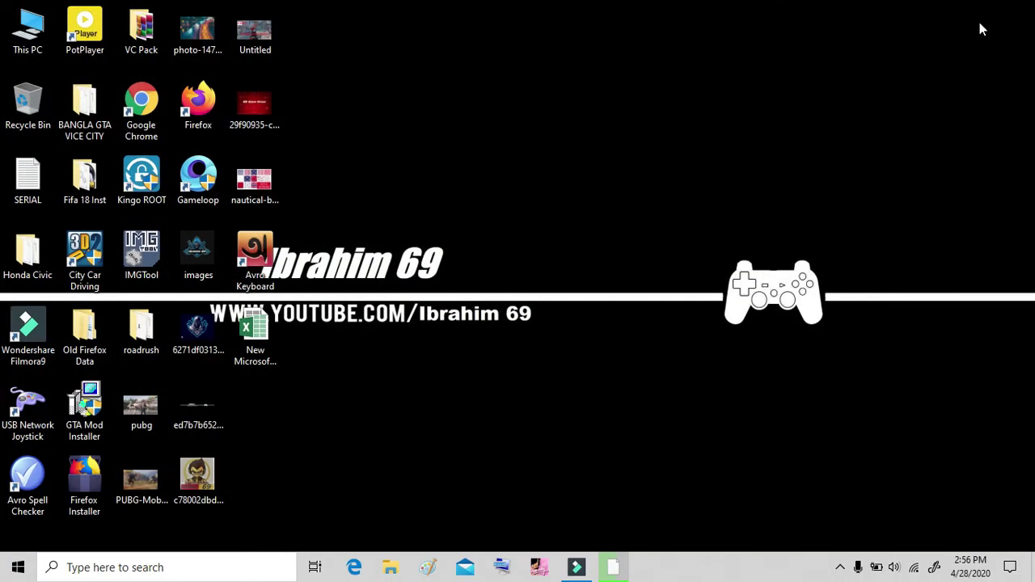
{"action": "right_click", "coordinate": [888, 63]}
{"action": "left_click", "coordinate": [938, 107]}
Step: Return to the browser, open the folder containing the downloaded file, launch the vcredist_x64 installer and close the folder
{"action": "left_click", "coordinate": [613, 567]}
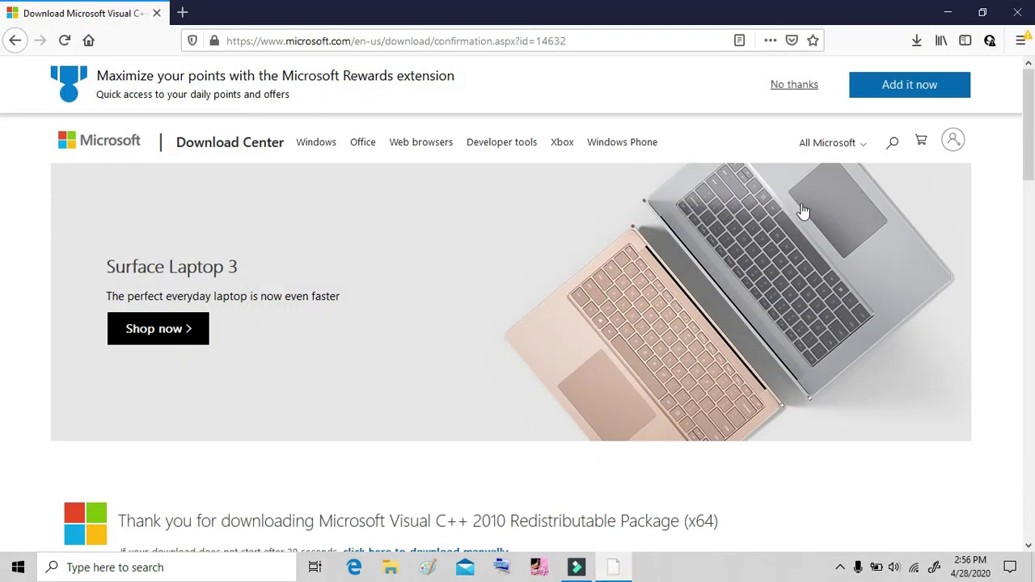
{"action": "left_click", "coordinate": [917, 41]}
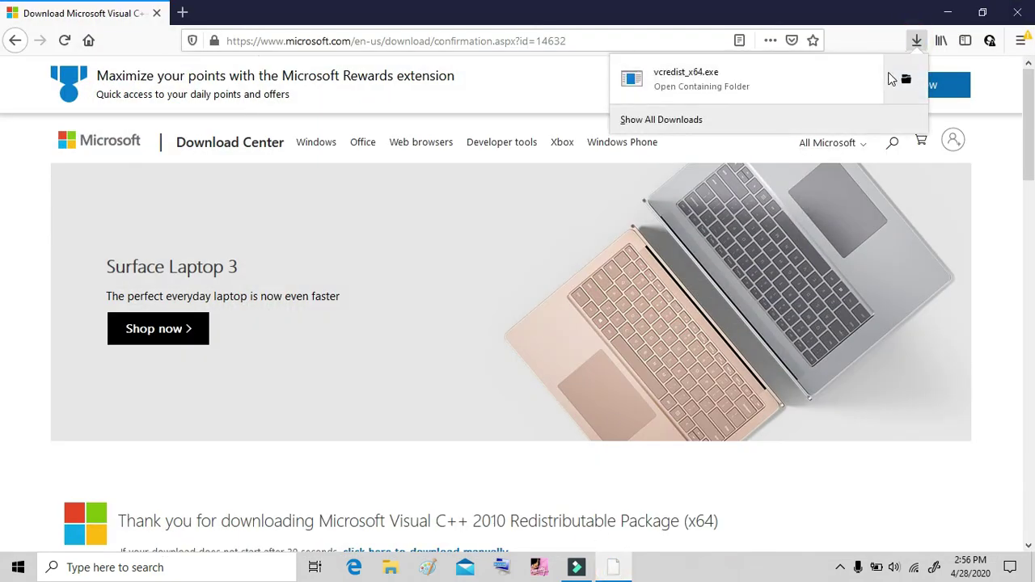
{"action": "left_click", "coordinate": [906, 79]}
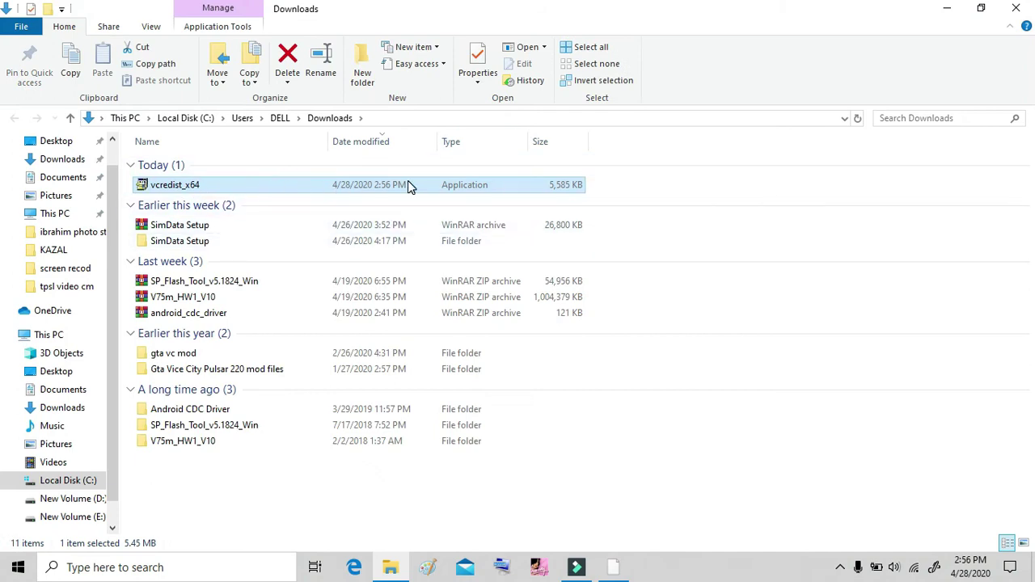
{"action": "right_click", "coordinate": [320, 186]}
{"action": "left_click", "coordinate": [420, 98]}
{"action": "left_click", "coordinate": [1029, 9]}
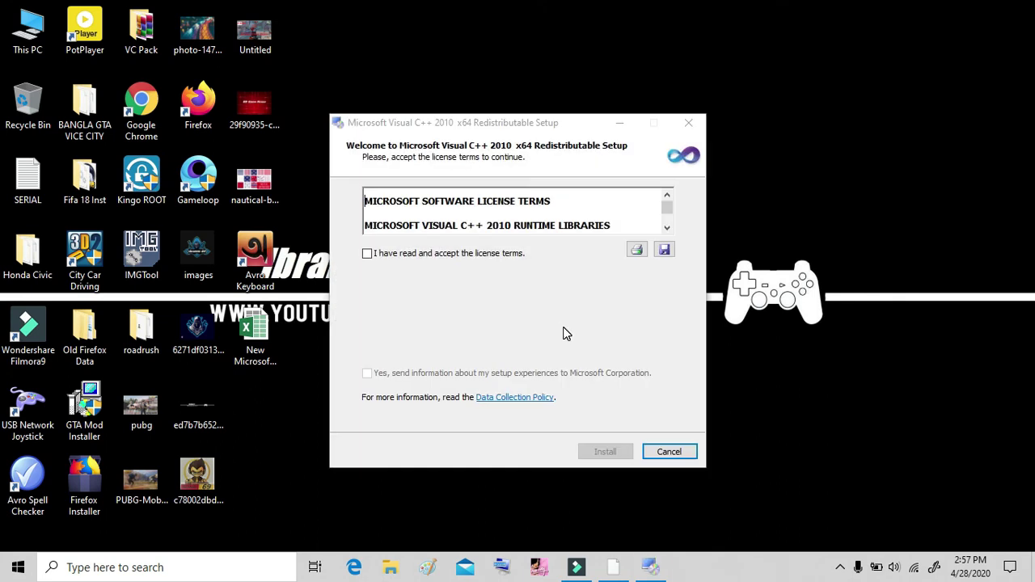
Step: Accept the license terms, install the Microsoft Visual C++ 2010 x64 Redistributable and finish the setup
{"action": "left_click", "coordinate": [474, 256]}
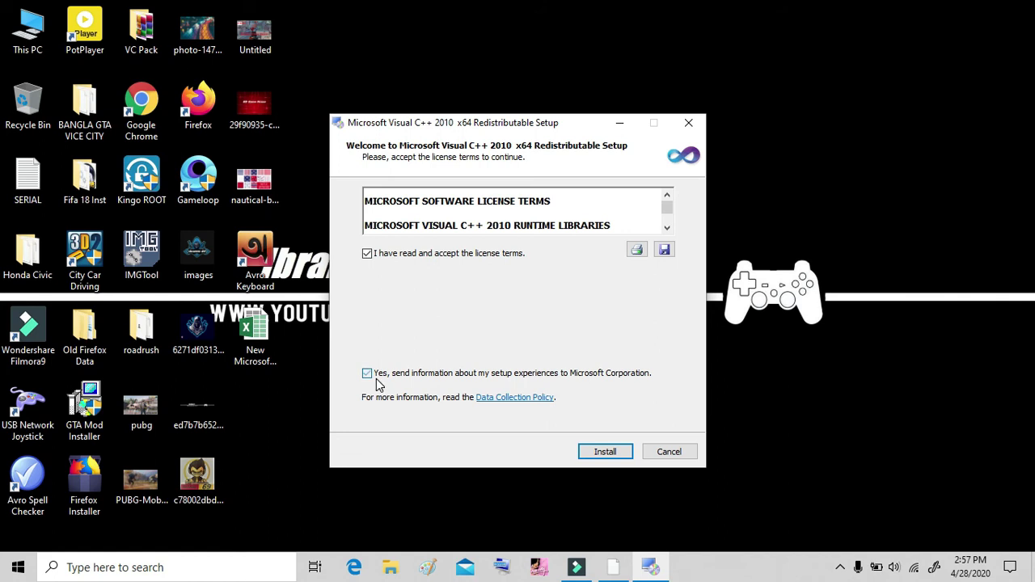
{"action": "left_click", "coordinate": [604, 453]}
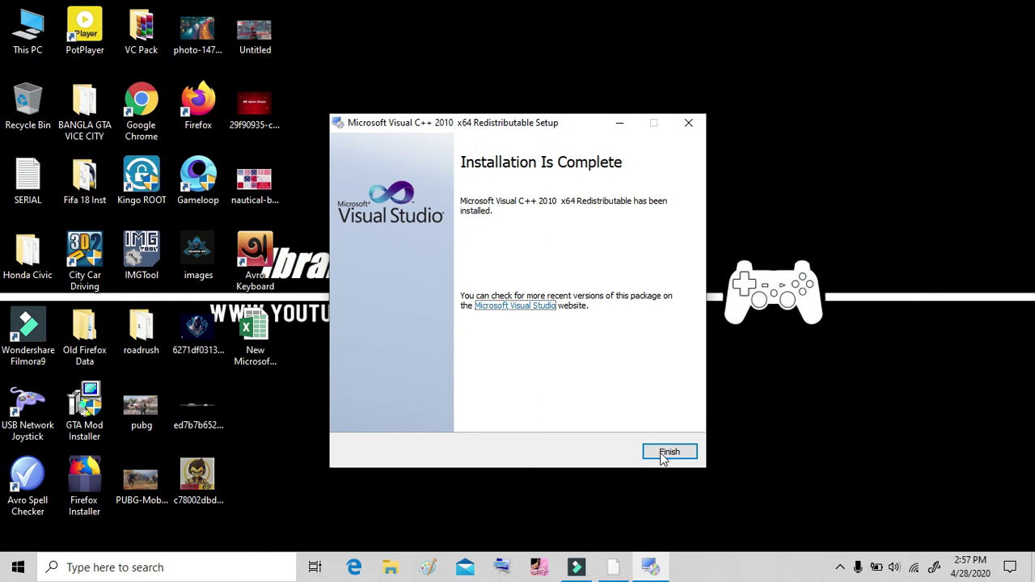
{"action": "left_click", "coordinate": [668, 453]}
{"action": "right_click", "coordinate": [602, 90]}
{"action": "right_click", "coordinate": [602, 129]}
{"action": "left_click", "coordinate": [635, 185]}
{"action": "right_click", "coordinate": [608, 151]}
{"action": "left_click", "coordinate": [643, 192]}
{"action": "right_click", "coordinate": [596, 120]}
{"action": "left_click", "coordinate": [647, 167]}
Step: Examine the Microsoft Visual C++ redistributable entries in the Windows installed apps list, then close Settings and This PC
{"action": "double_click", "coordinate": [4, 42]}
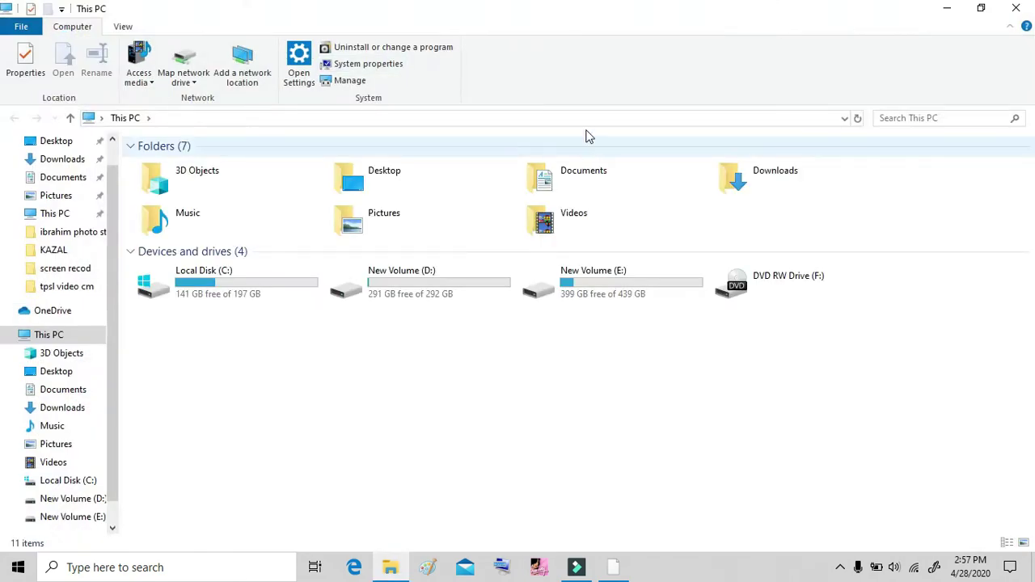
{"action": "left_click", "coordinate": [408, 47]}
{"action": "scroll", "coordinate": [485, 291], "scroll_direction": "down", "scroll_amount": 10}
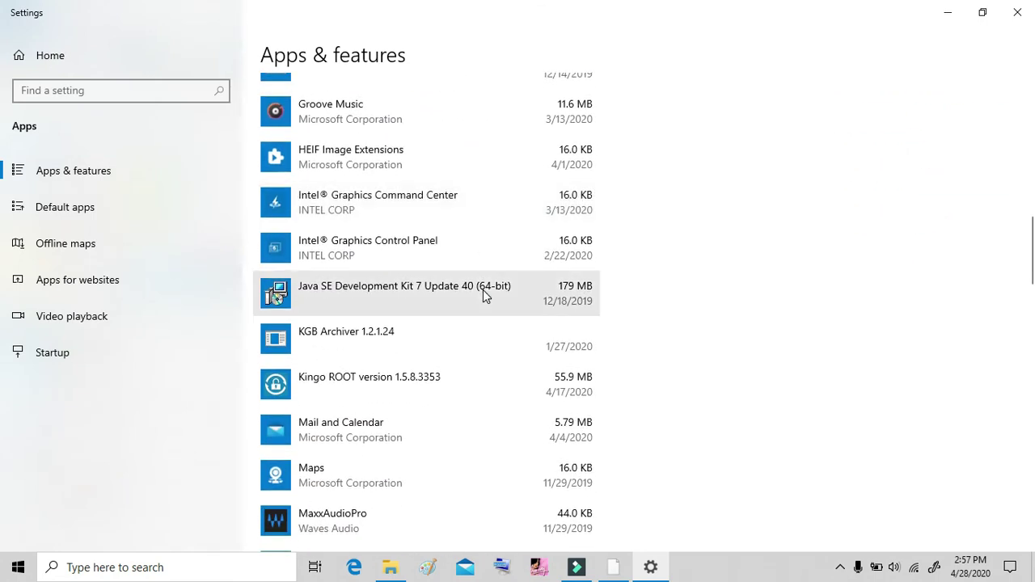
{"action": "scroll", "coordinate": [483, 293], "scroll_direction": "down", "scroll_amount": 6}
{"action": "scroll", "coordinate": [483, 293], "scroll_direction": "down", "scroll_amount": 2}
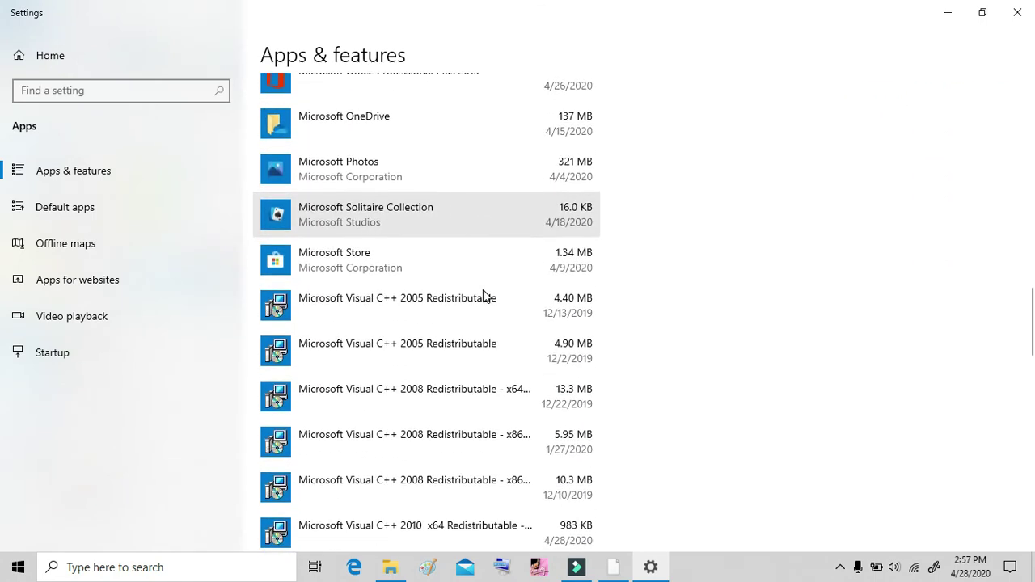
{"action": "scroll", "coordinate": [520, 340], "scroll_direction": "down", "scroll_amount": 4}
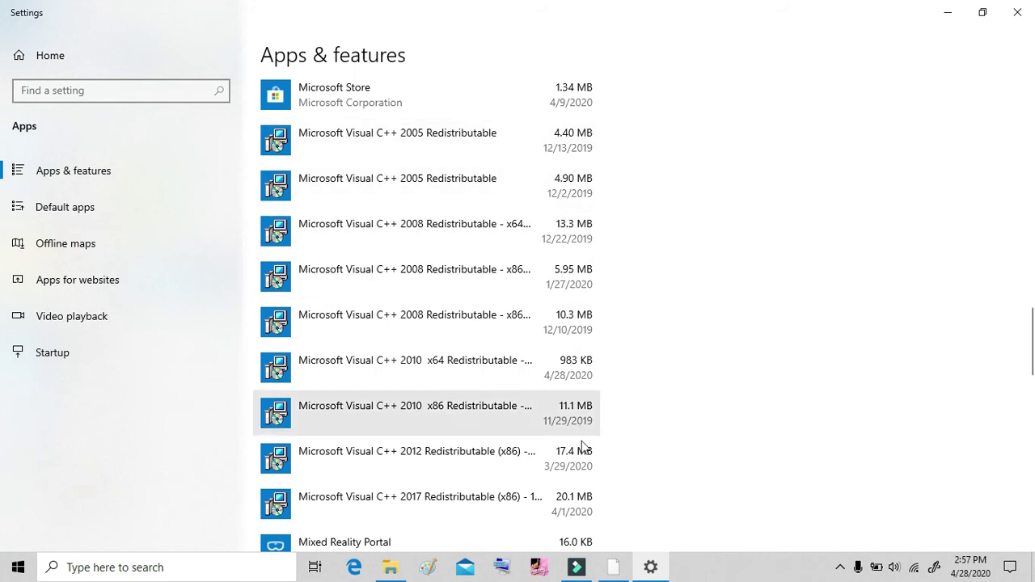
{"action": "scroll", "coordinate": [628, 417], "scroll_direction": "down", "scroll_amount": 5}
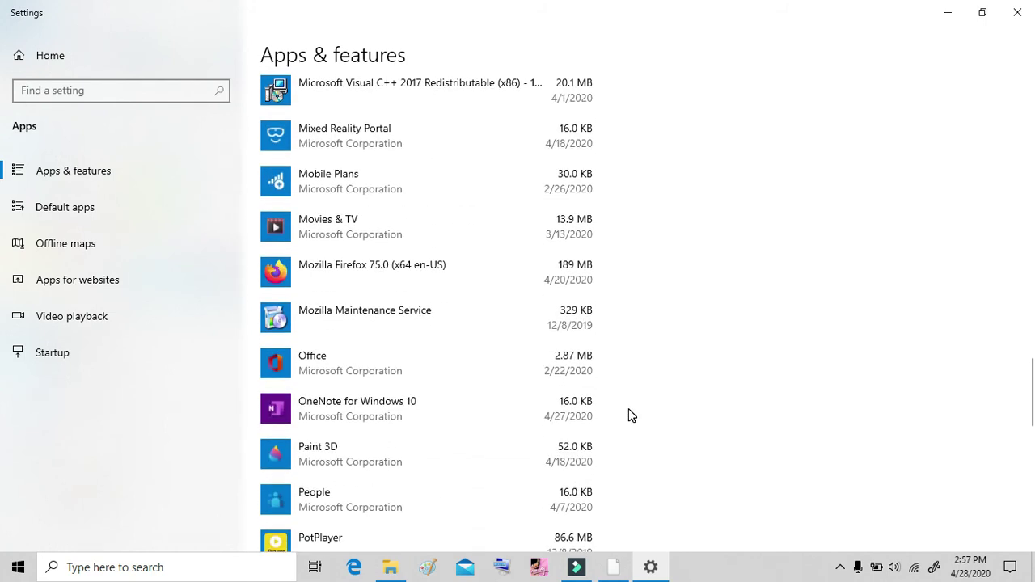
{"action": "scroll", "coordinate": [628, 414], "scroll_direction": "down", "scroll_amount": 8}
{"action": "left_click", "coordinate": [1025, 8]}
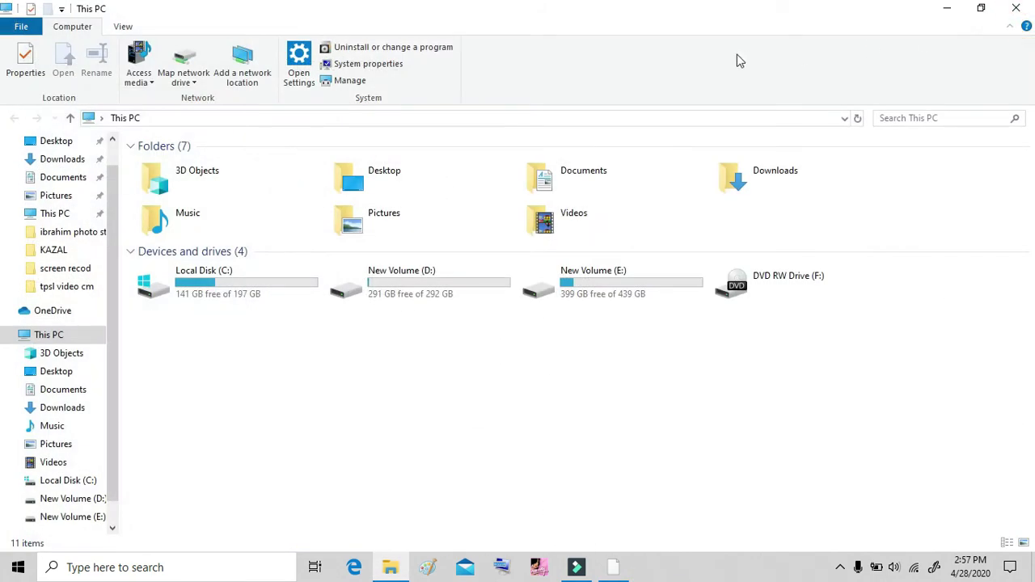
{"action": "left_click", "coordinate": [1012, 9]}
{"action": "right_click", "coordinate": [717, 70]}
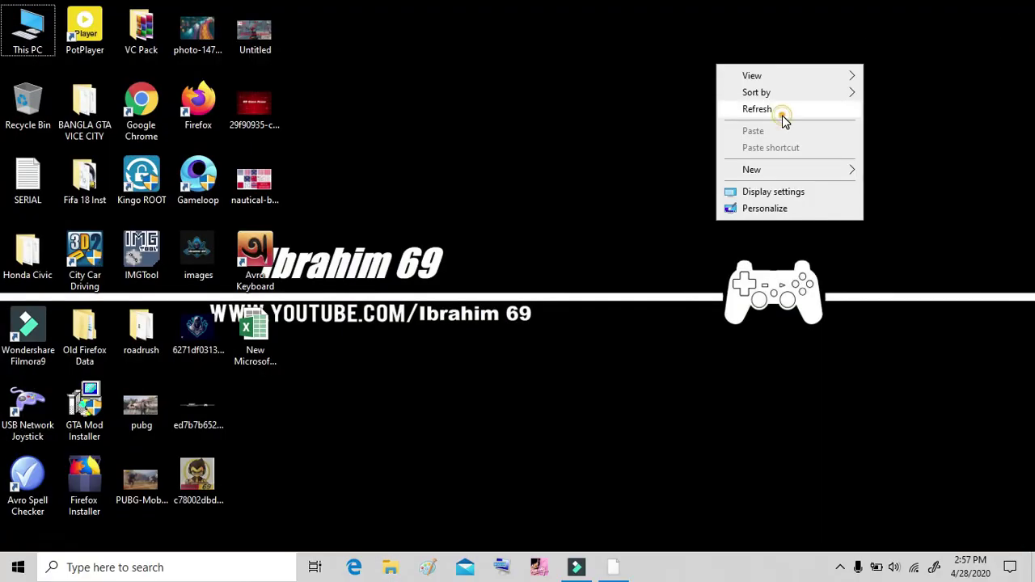
{"action": "left_click", "coordinate": [781, 114]}
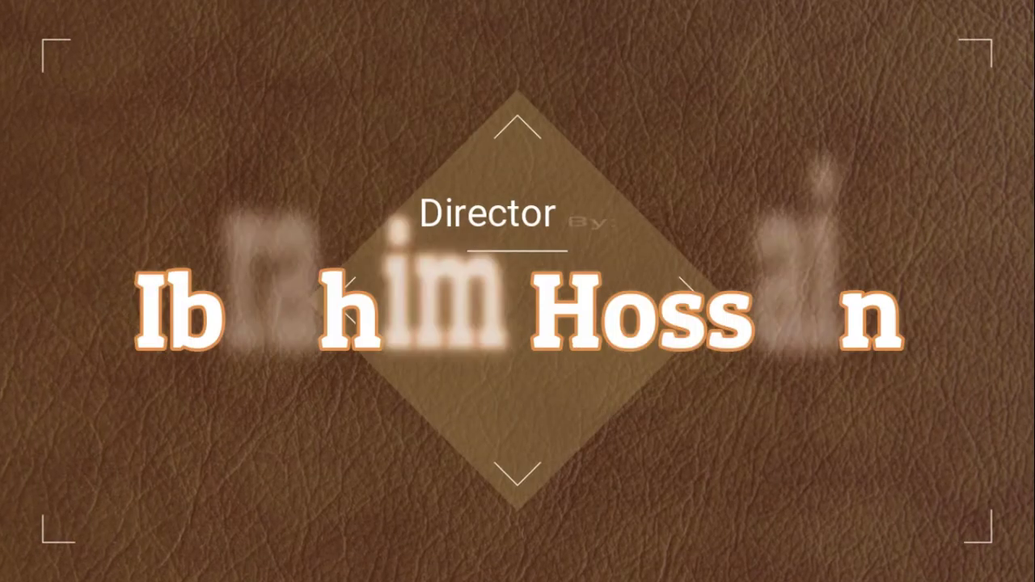